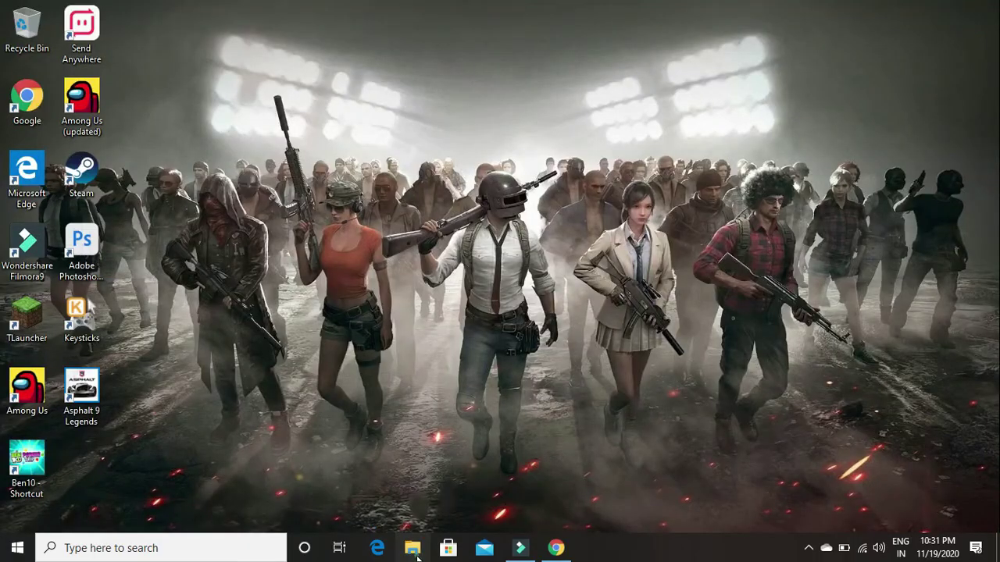
Run the KeysticksSetup-2.1.3.0 installer from the Downloads folder
click(414, 551)
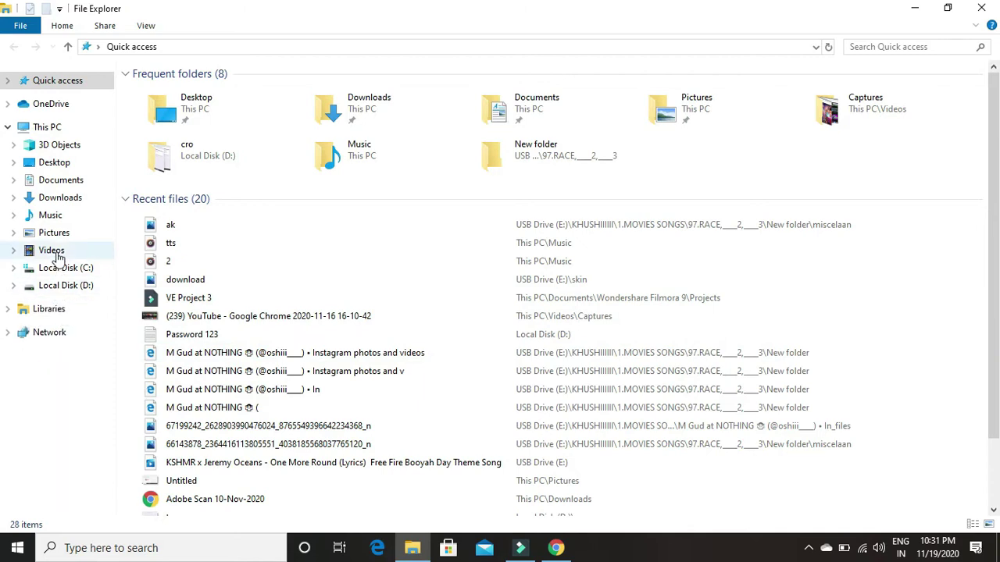
click(49, 201)
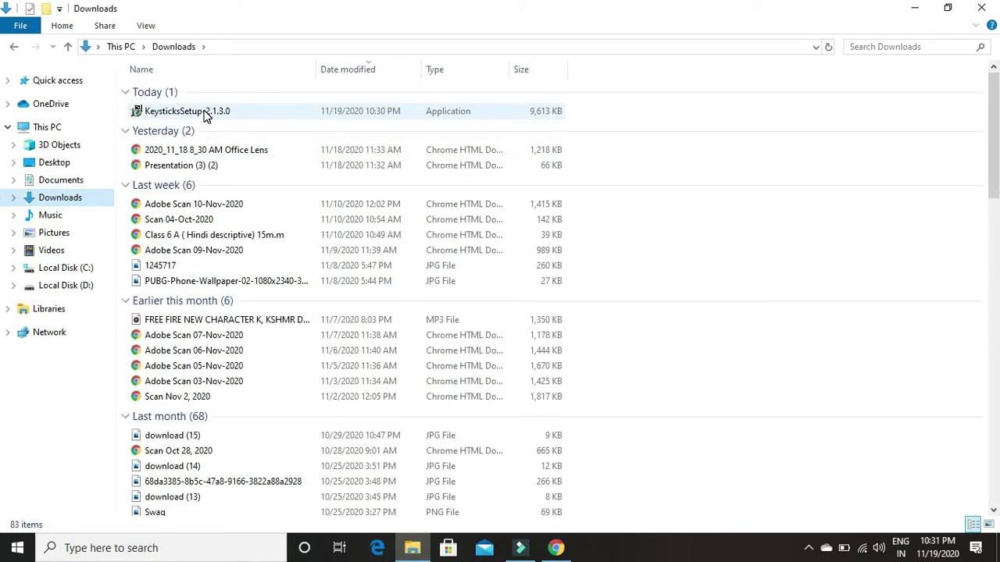
click(205, 114)
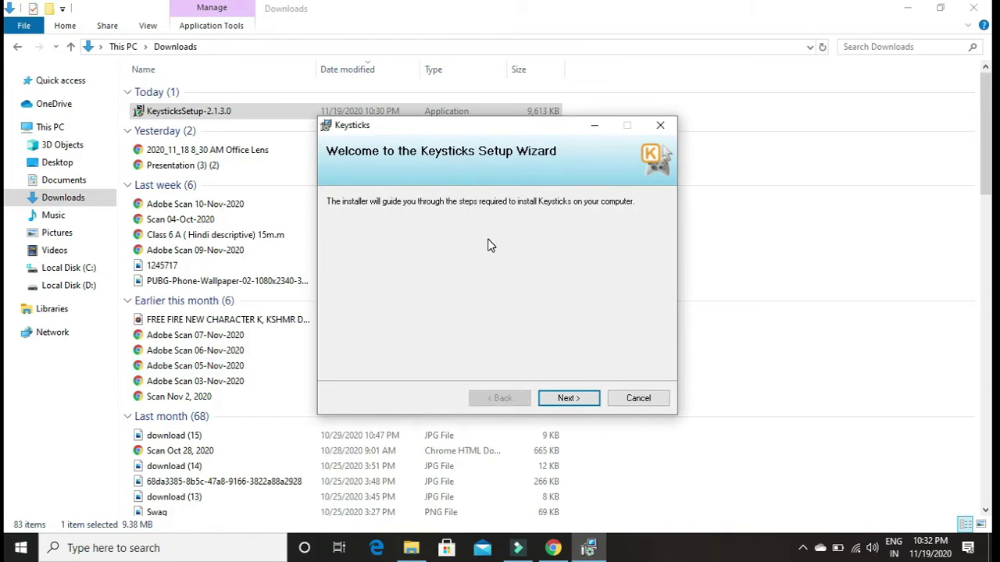
Accept the license agreement, install Keysticks in the default folder and close the setup wizard
click(569, 400)
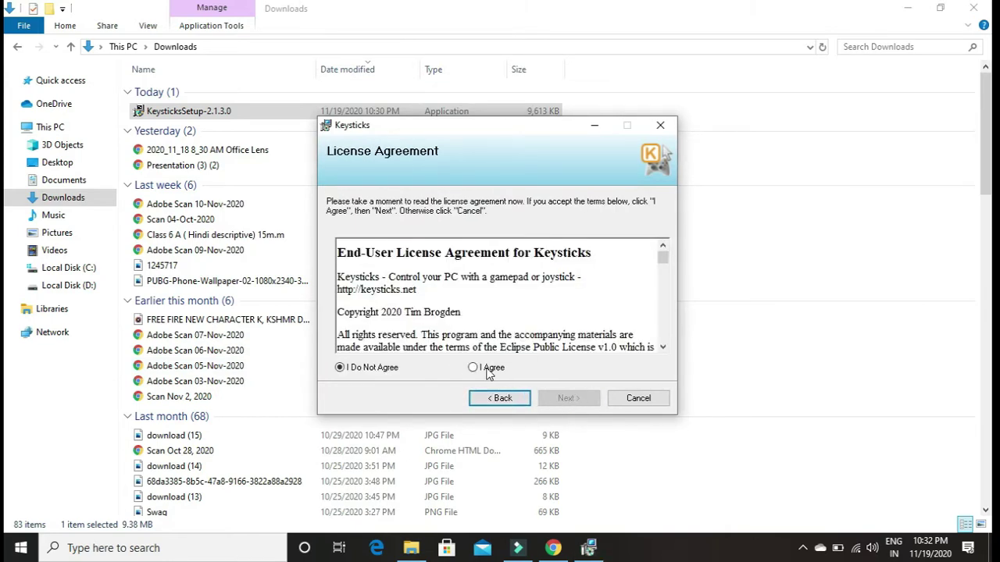
click(473, 367)
click(564, 405)
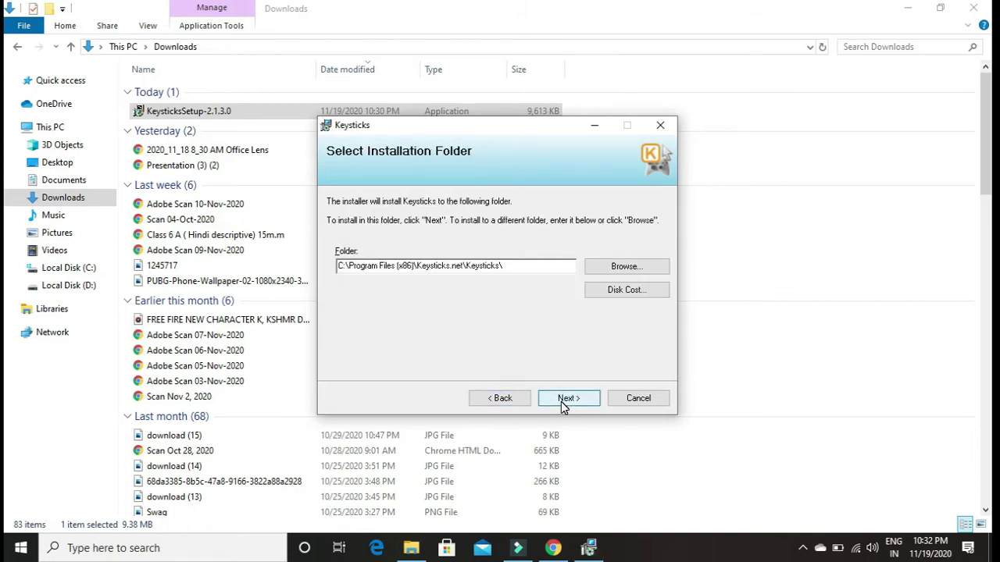
click(562, 405)
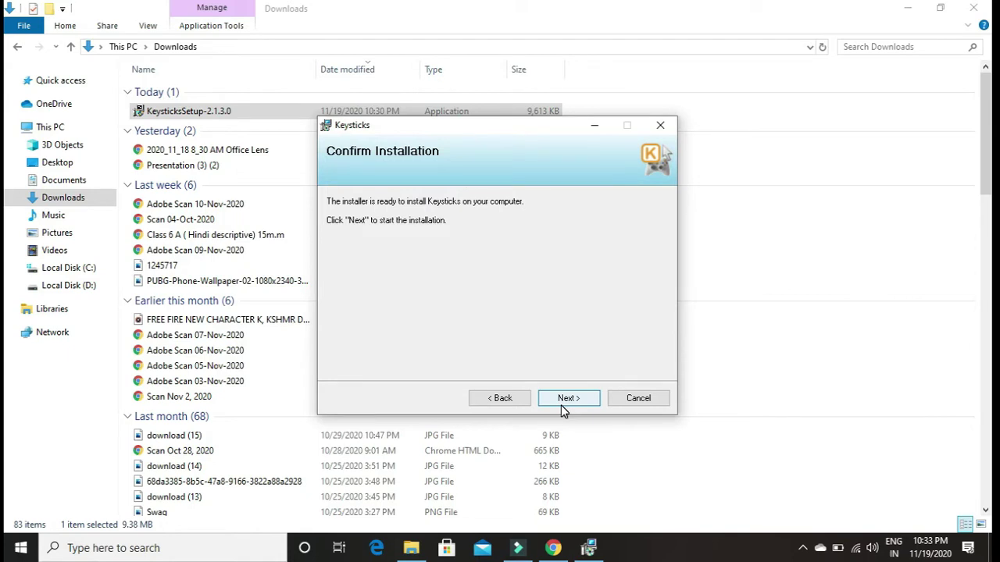
click(560, 399)
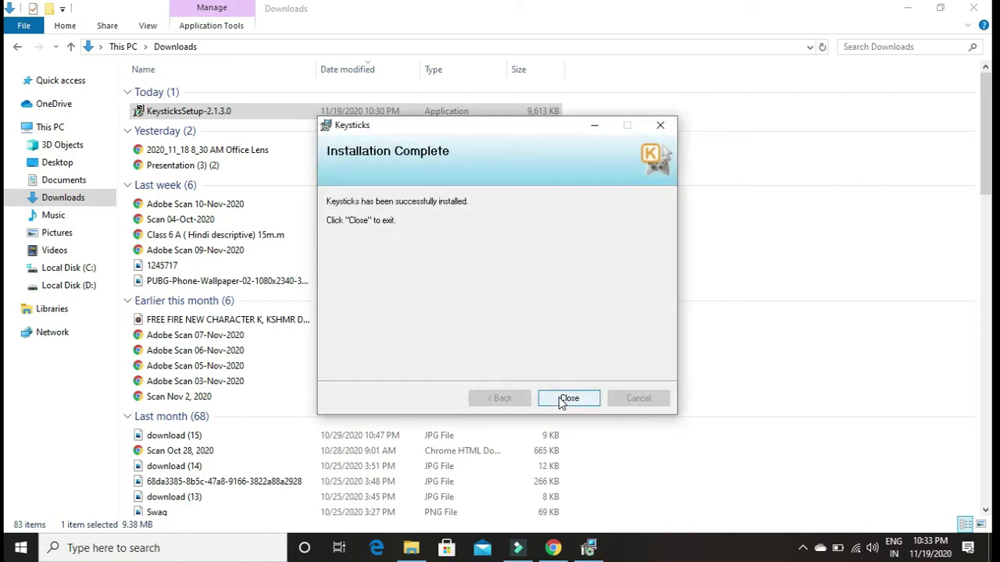
click(563, 399)
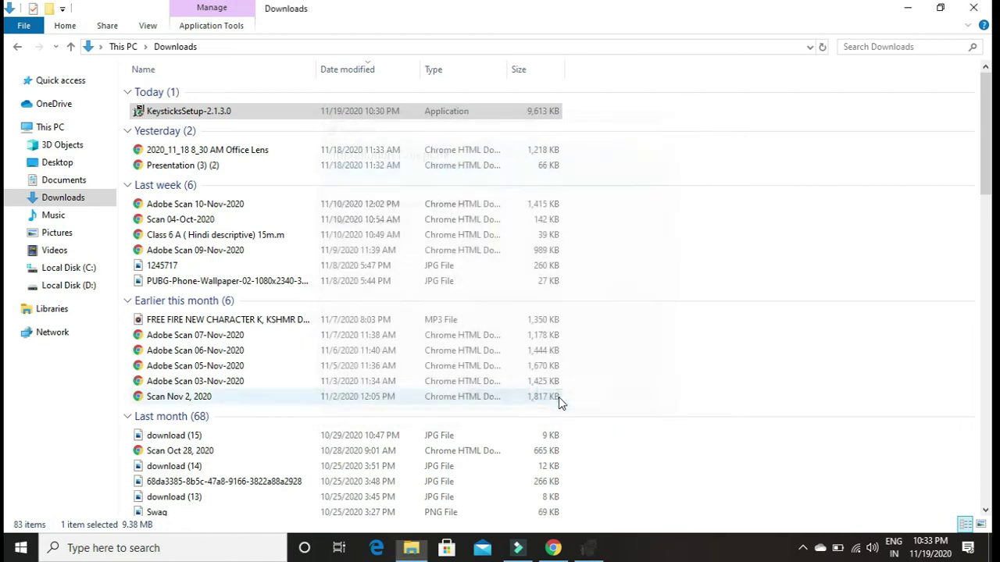
Launch Keysticks from the desktop and open its current profile for editing
click(907, 7)
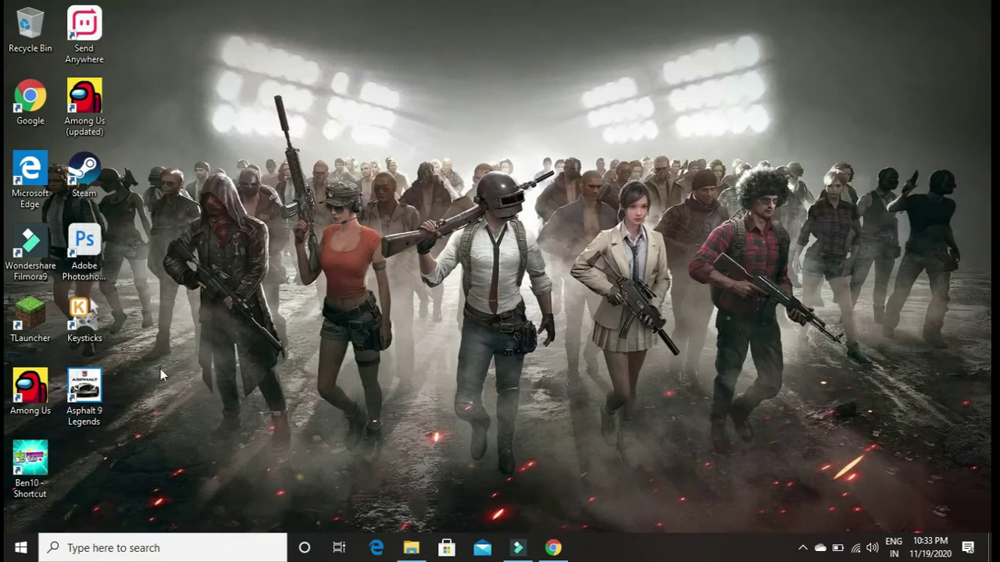
double_click(102, 326)
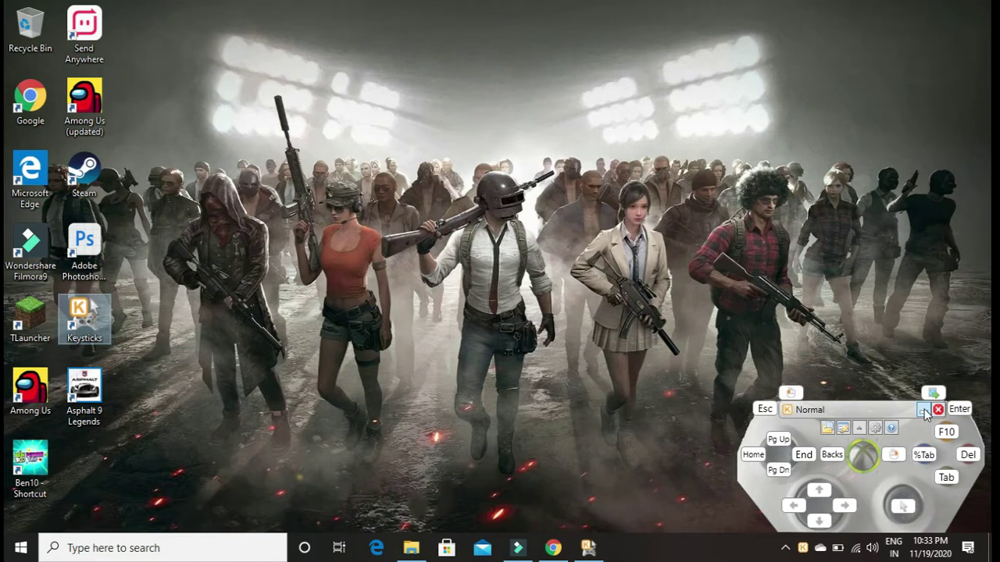
click(872, 412)
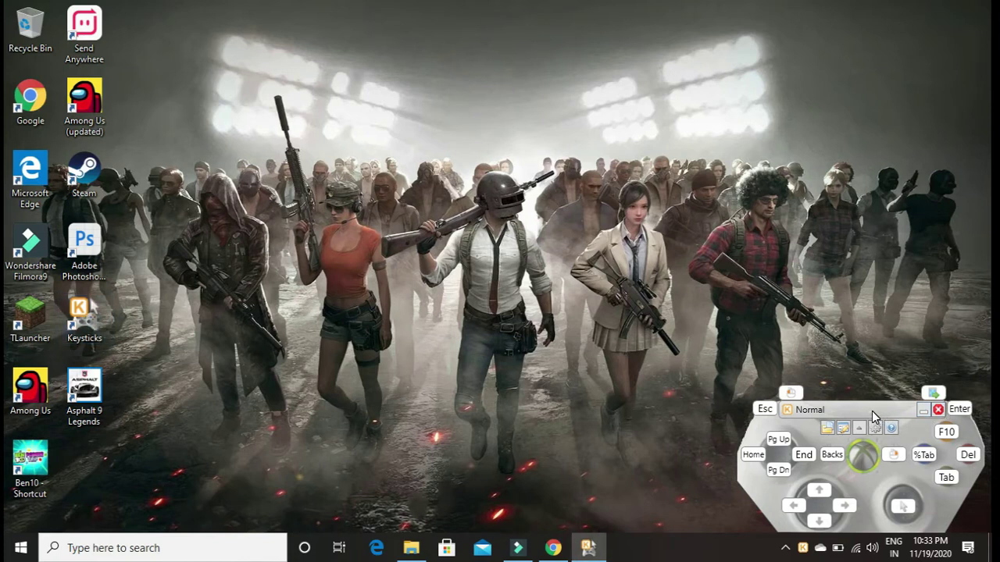
click(860, 426)
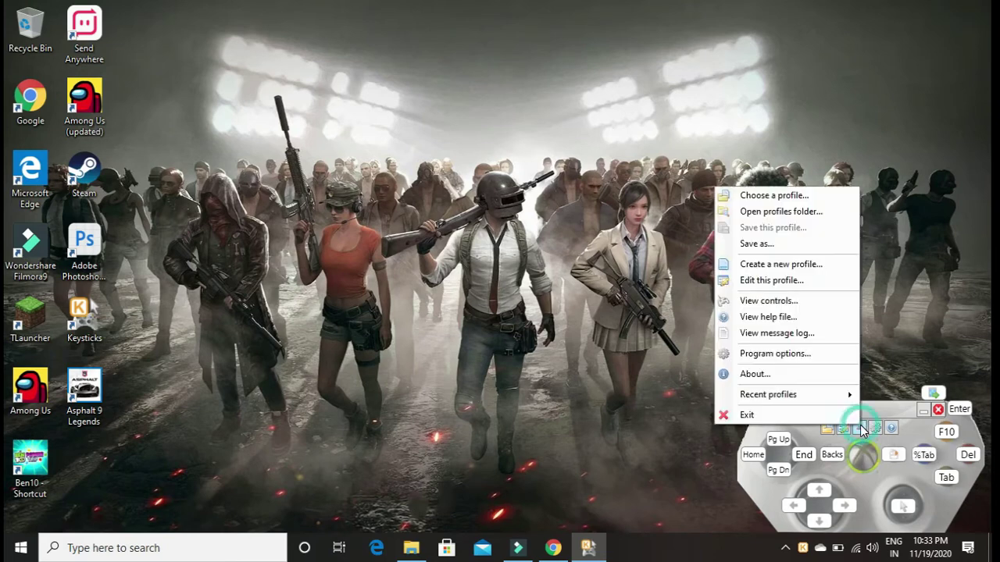
click(799, 280)
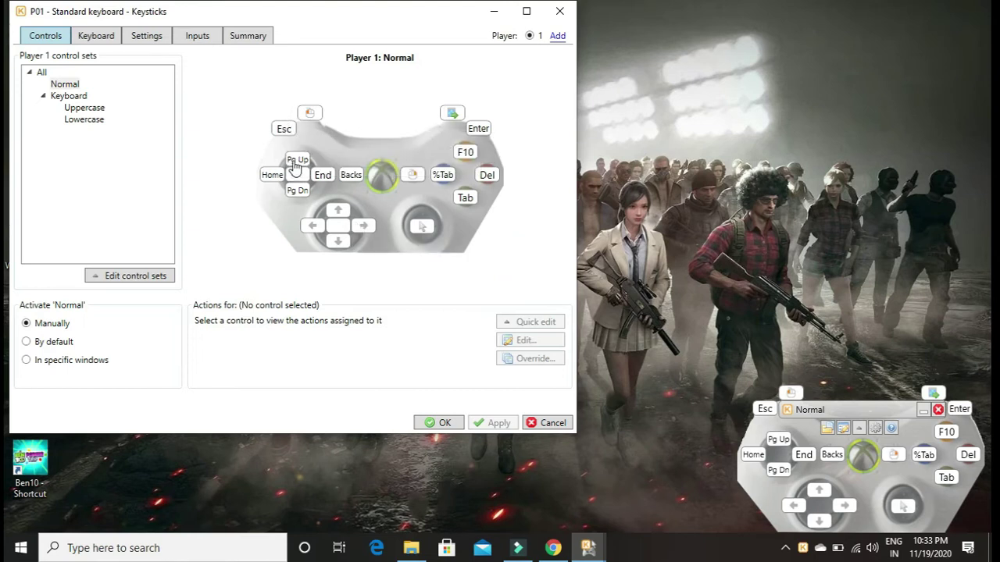
Assign holding the W key to the left stick's up direction in the Normal control set
right_click(295, 162)
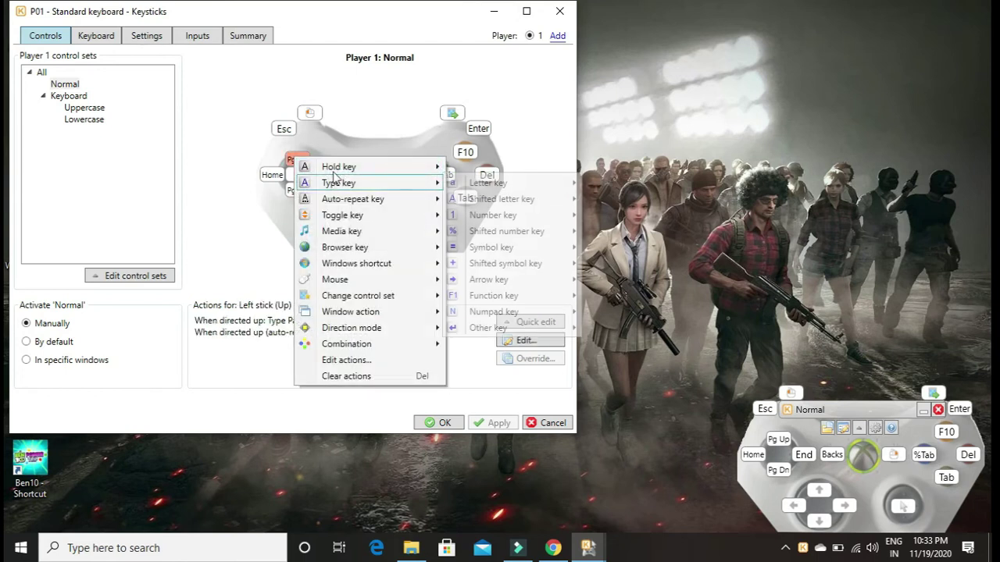
mouse_move(338, 171)
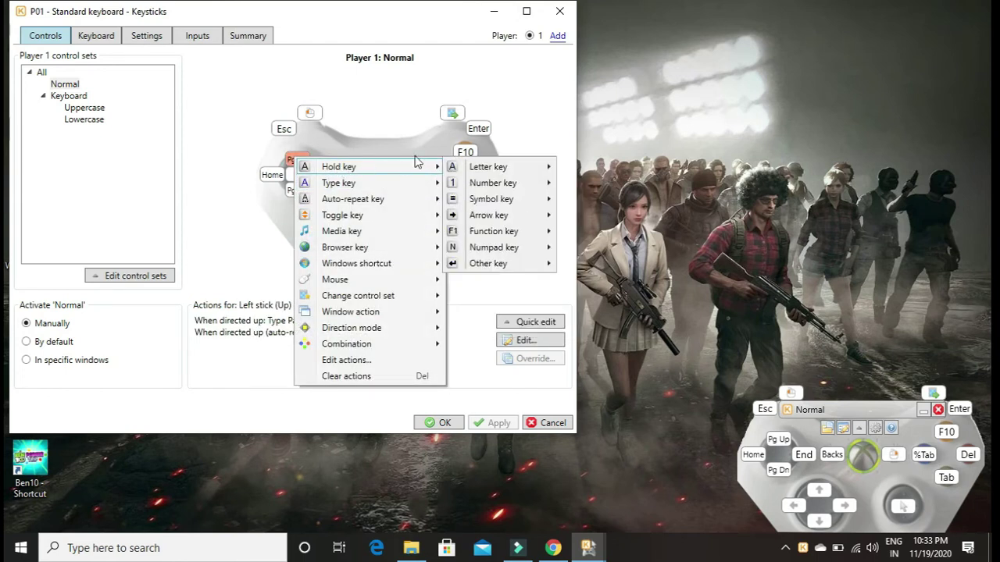
mouse_move(481, 172)
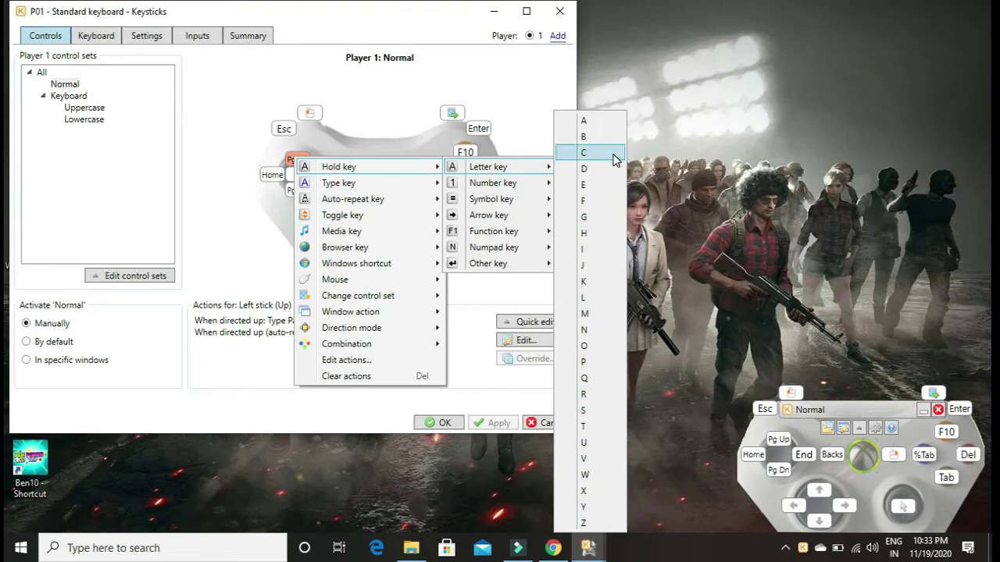
click(591, 478)
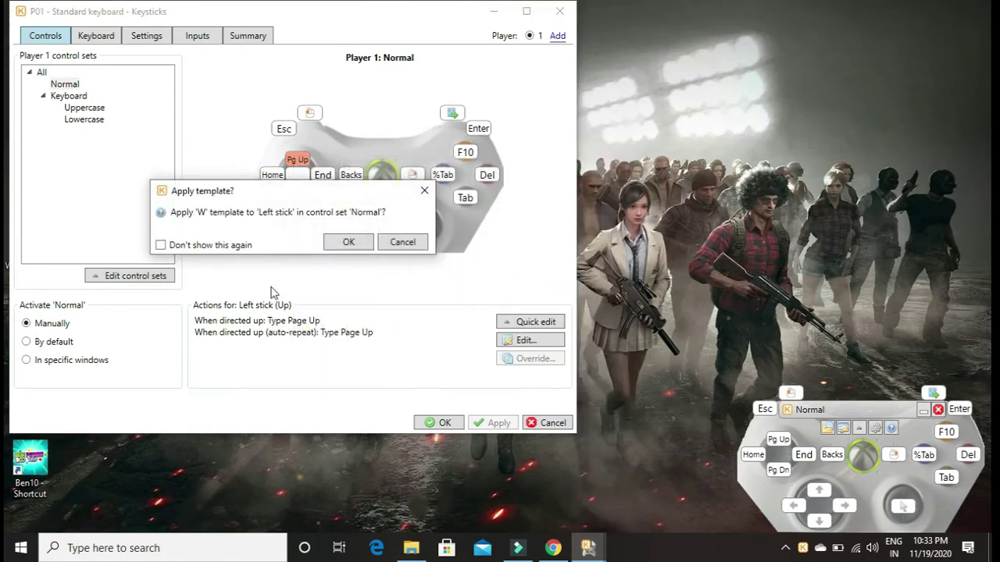
click(349, 243)
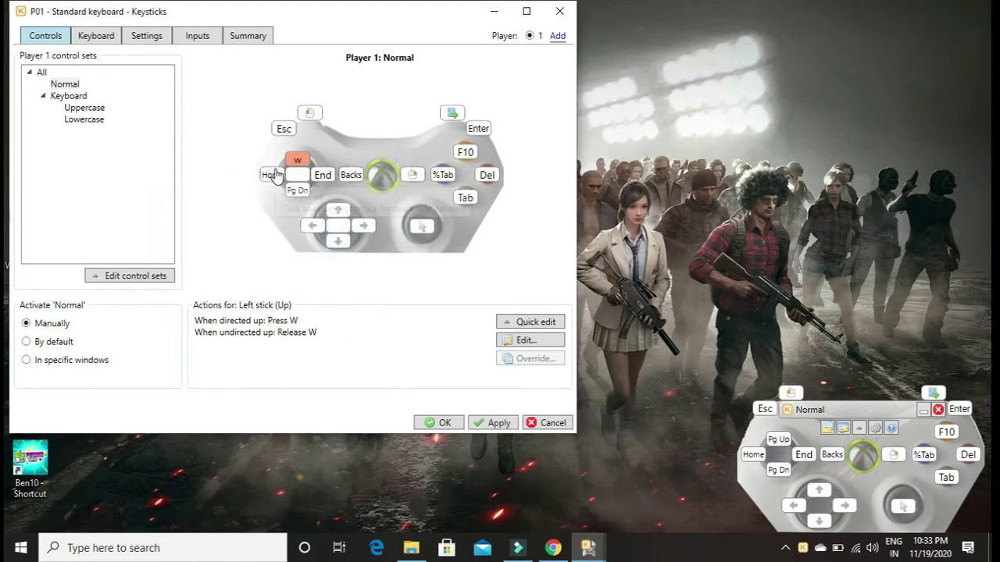
Assign holding the S key to the left stick's left direction
right_click(275, 173)
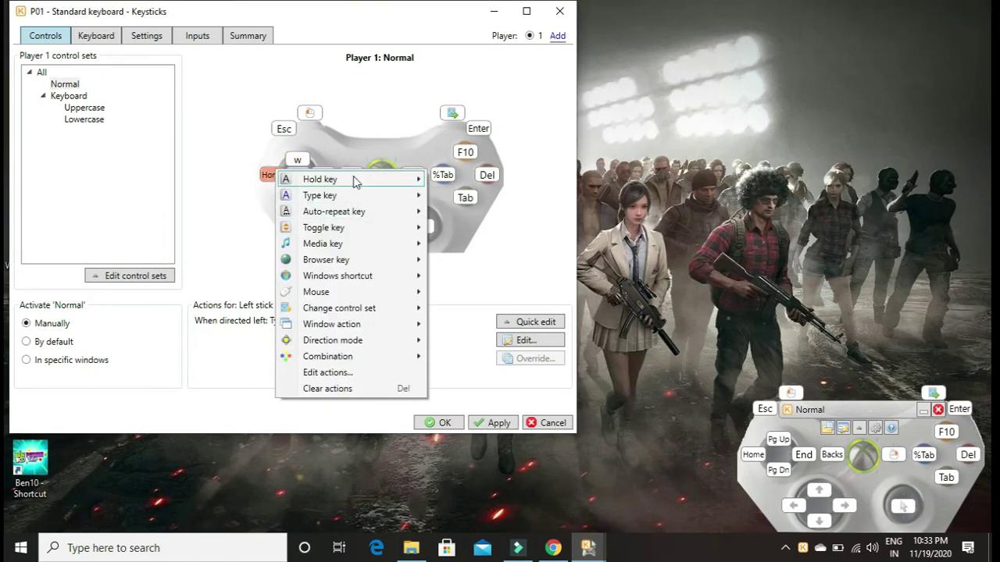
mouse_move(484, 185)
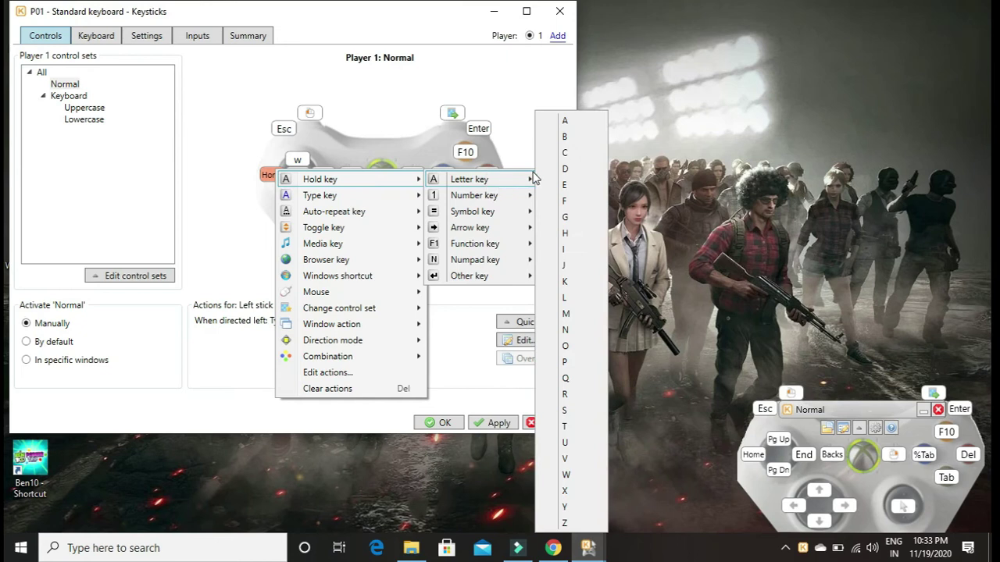
click(574, 416)
click(360, 246)
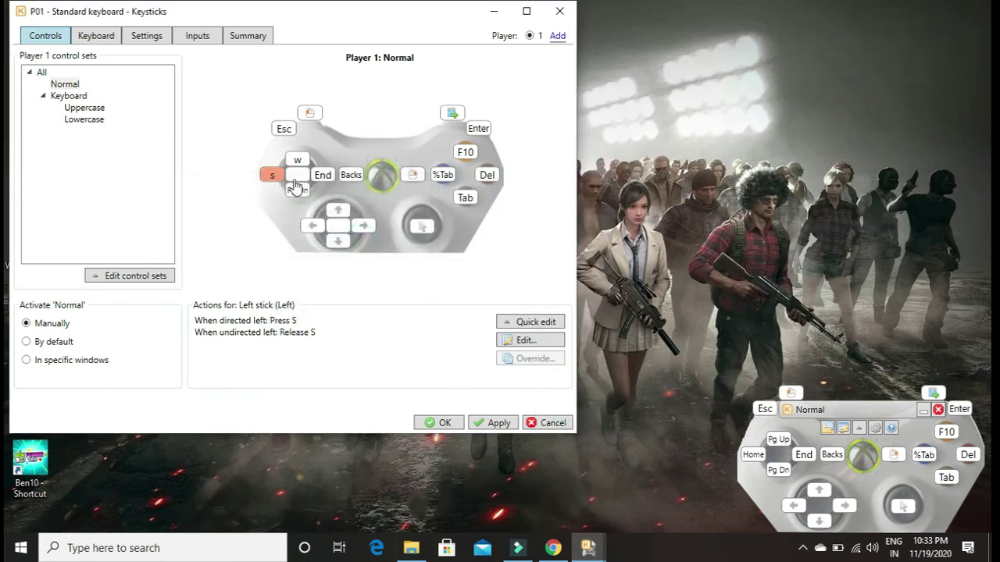
right_click(304, 197)
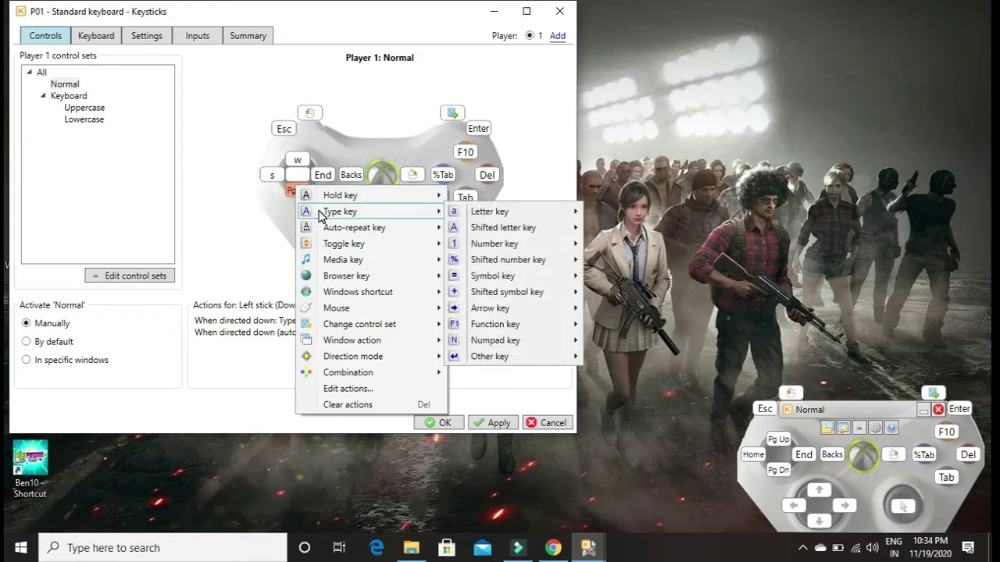
Assign holding the A key to the left stick's left direction
right_click(269, 176)
mouse_move(308, 182)
mouse_move(447, 186)
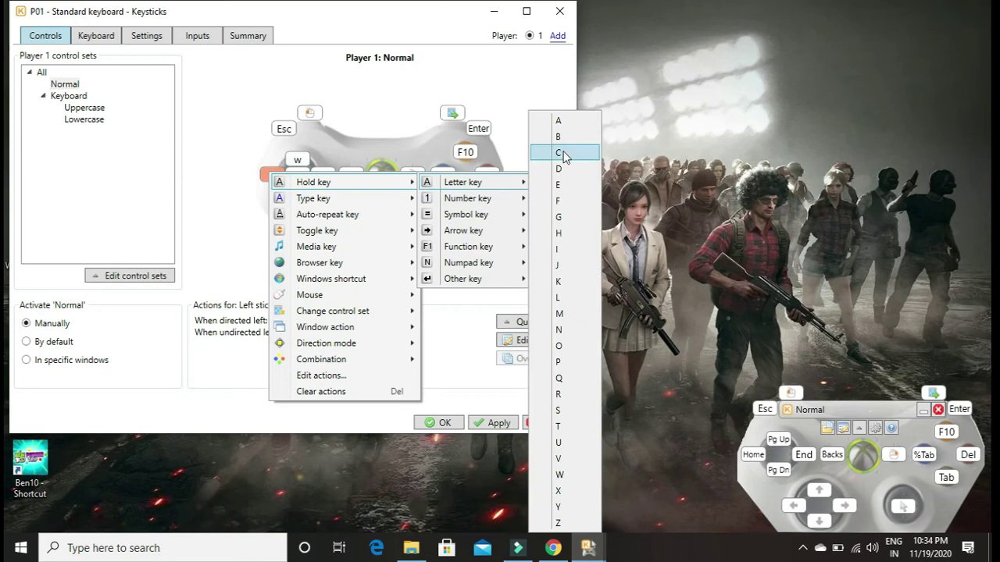
click(562, 124)
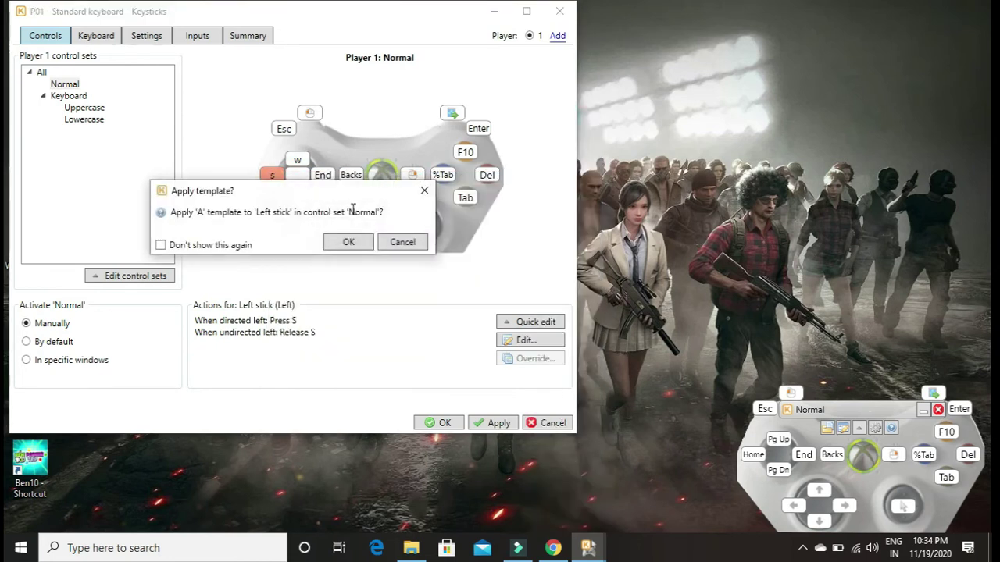
click(353, 240)
Assign holding the S key to the left stick's down direction
right_click(297, 192)
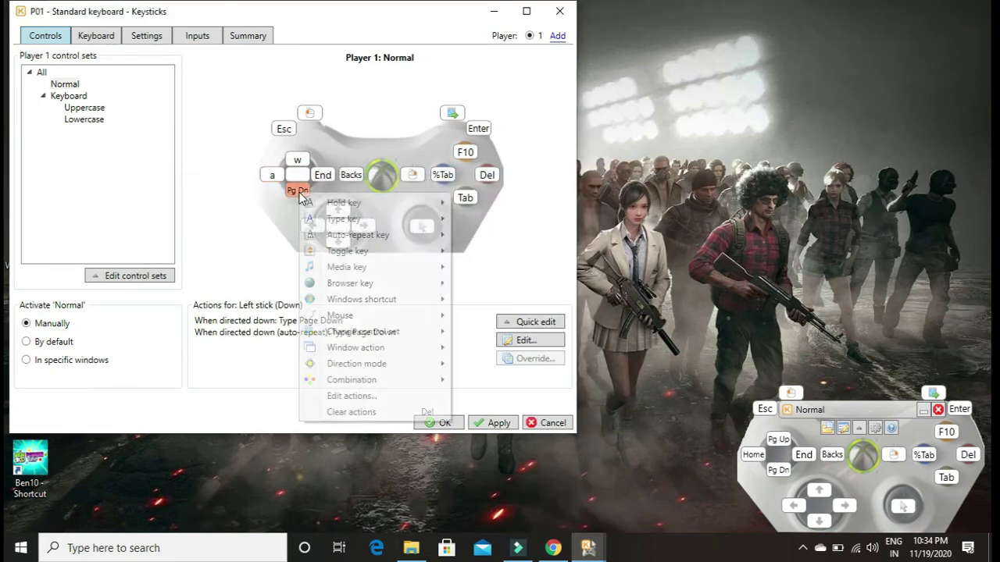
mouse_move(336, 204)
mouse_move(492, 203)
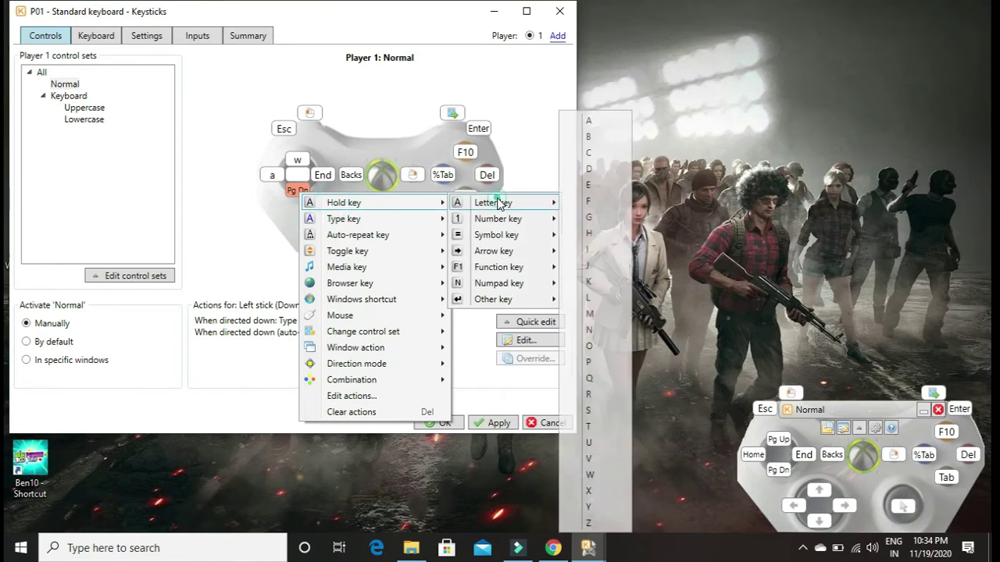
click(599, 418)
click(348, 241)
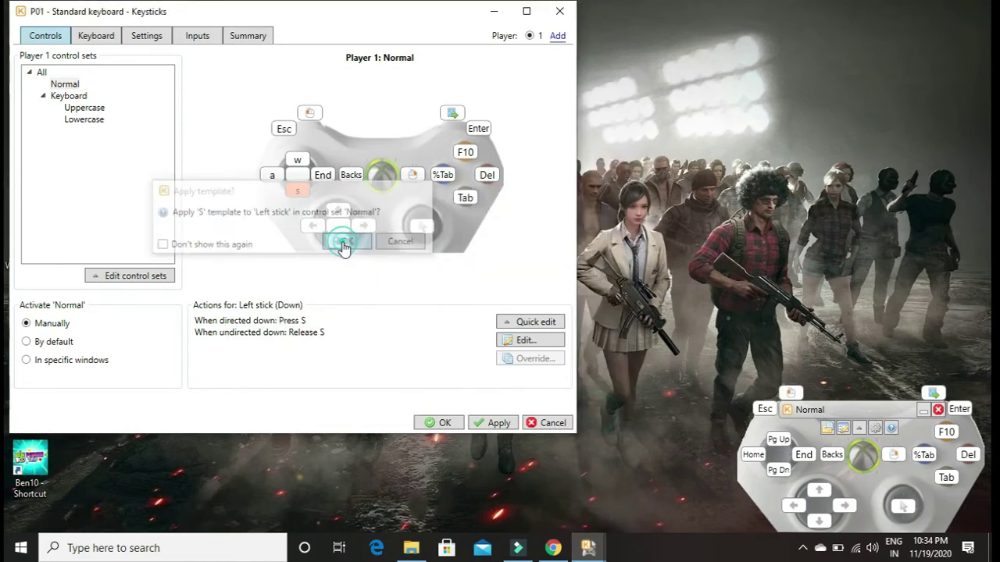
Assign holding the D key to the left stick's right direction
click(323, 176)
mouse_move(364, 186)
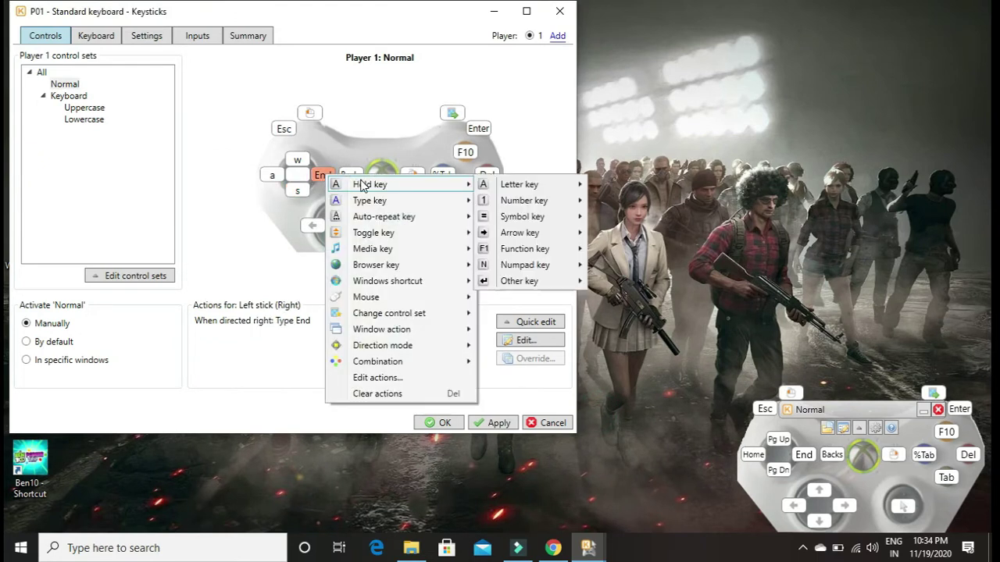
mouse_move(500, 191)
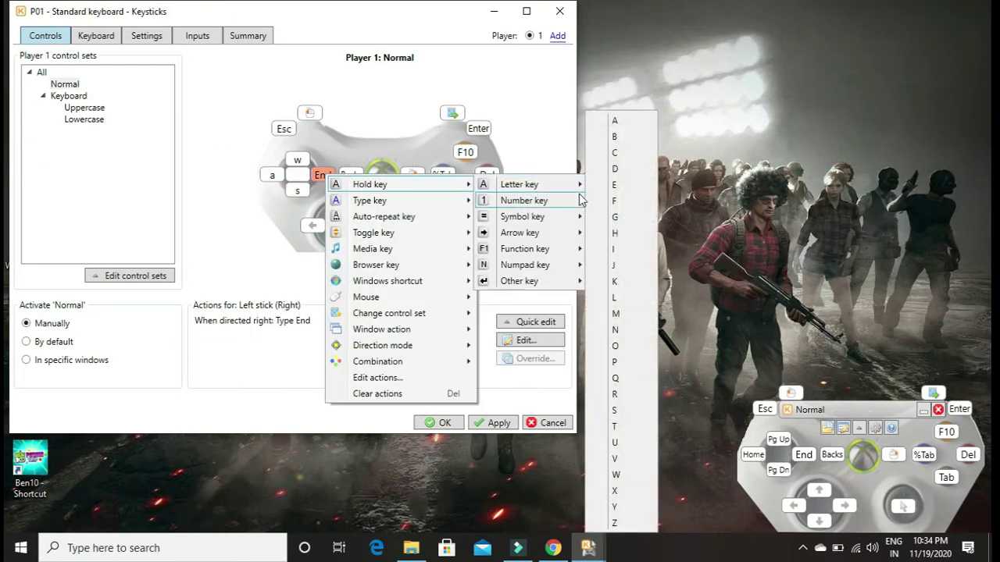
click(618, 171)
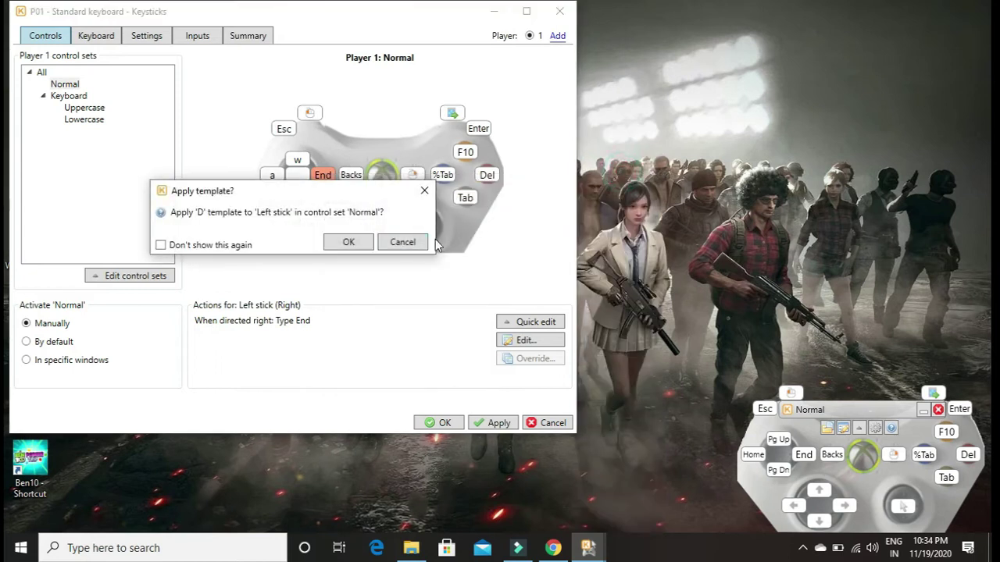
click(366, 243)
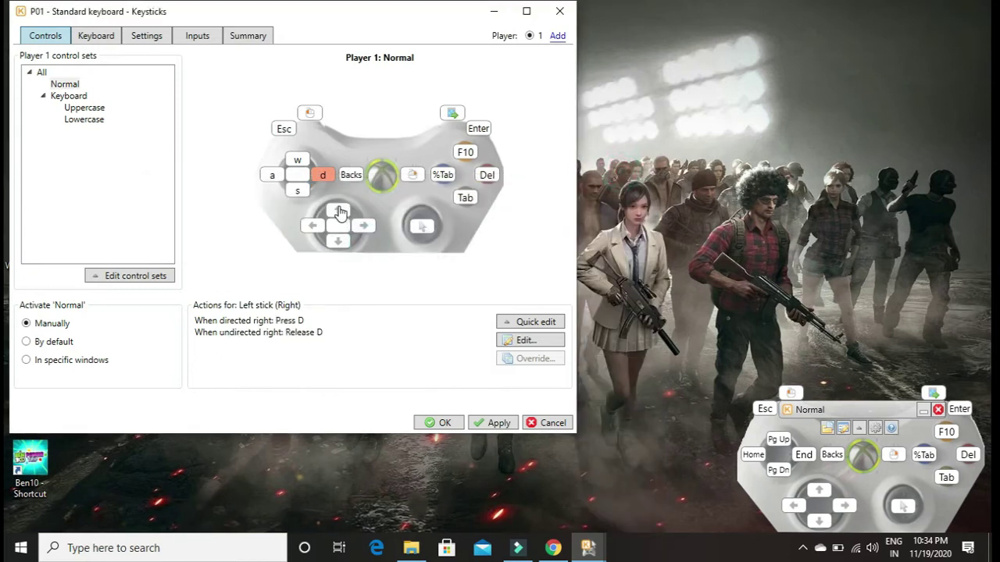
Assign the Mouse wheel down action to the DPad's right direction
click(364, 226)
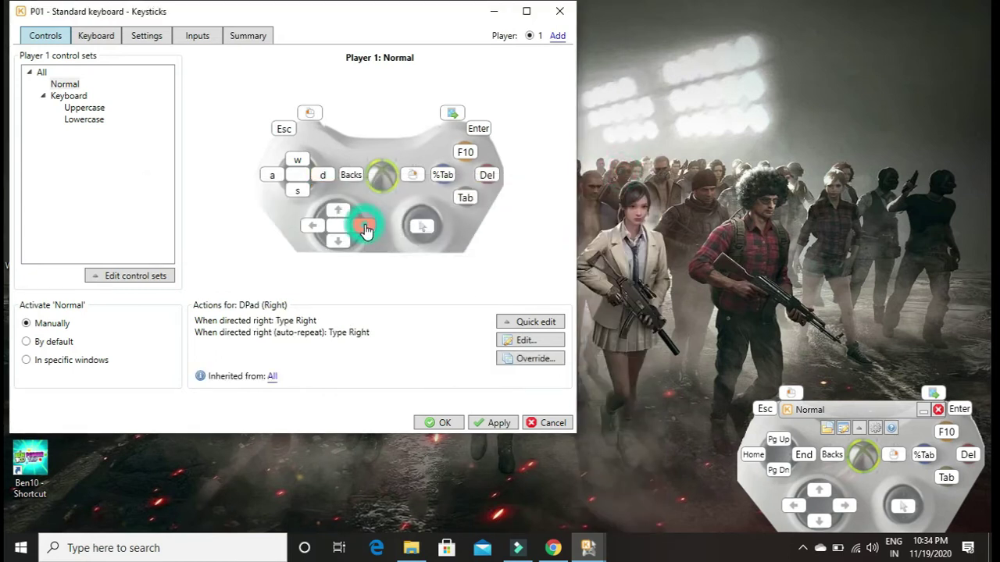
right_click(364, 226)
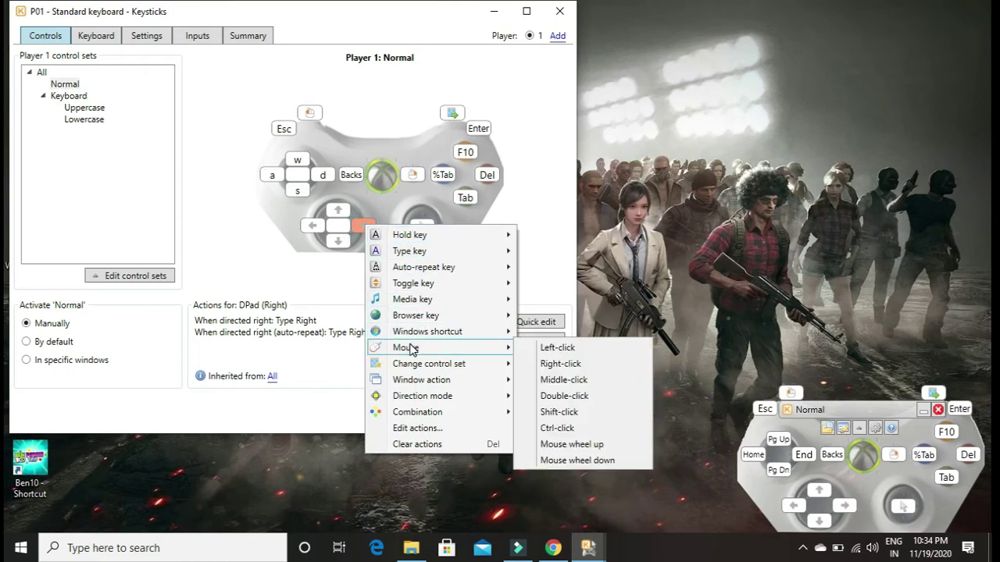
click(578, 459)
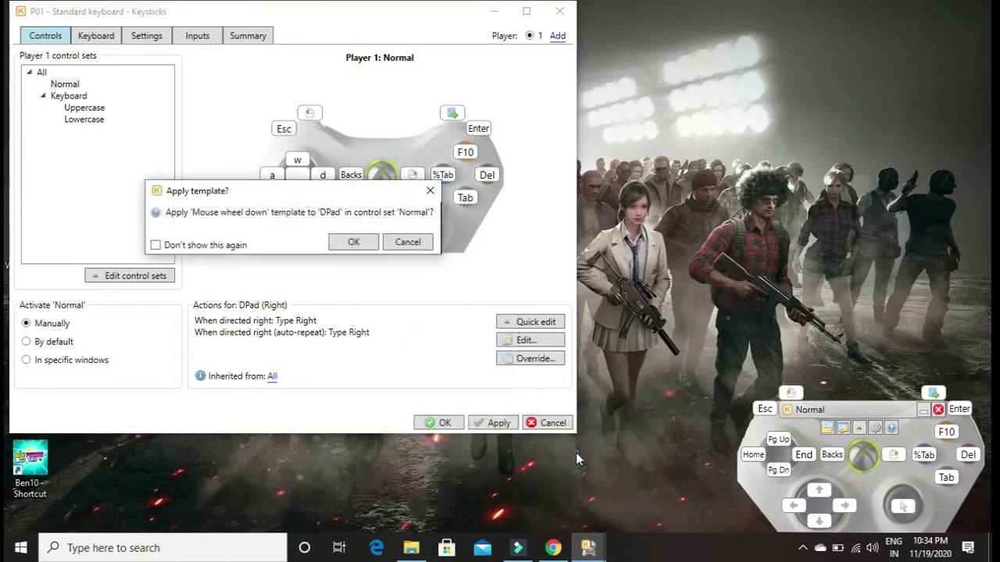
click(353, 242)
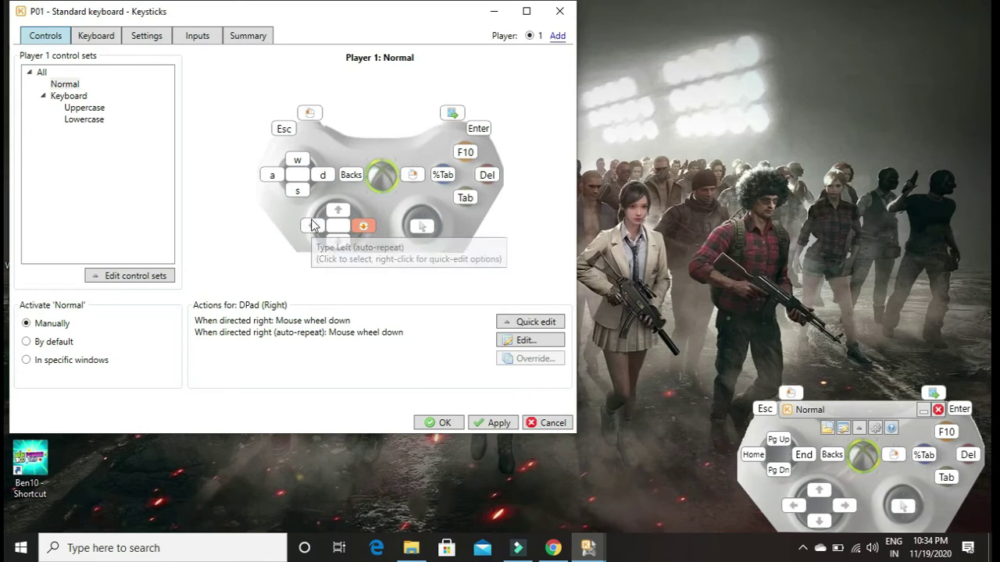
Assign the Mouse wheel up action to the DPad's left direction
right_click(312, 226)
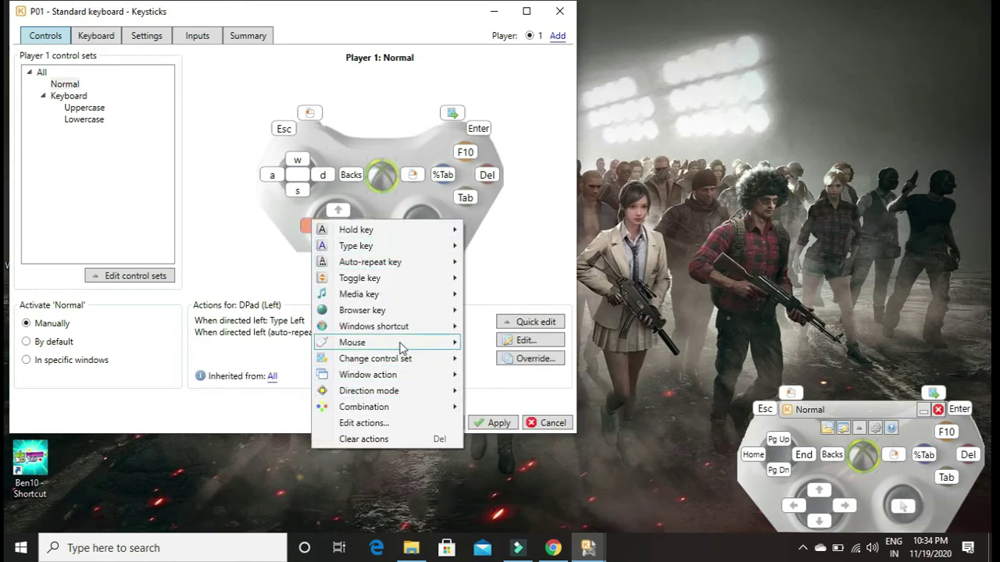
mouse_move(403, 347)
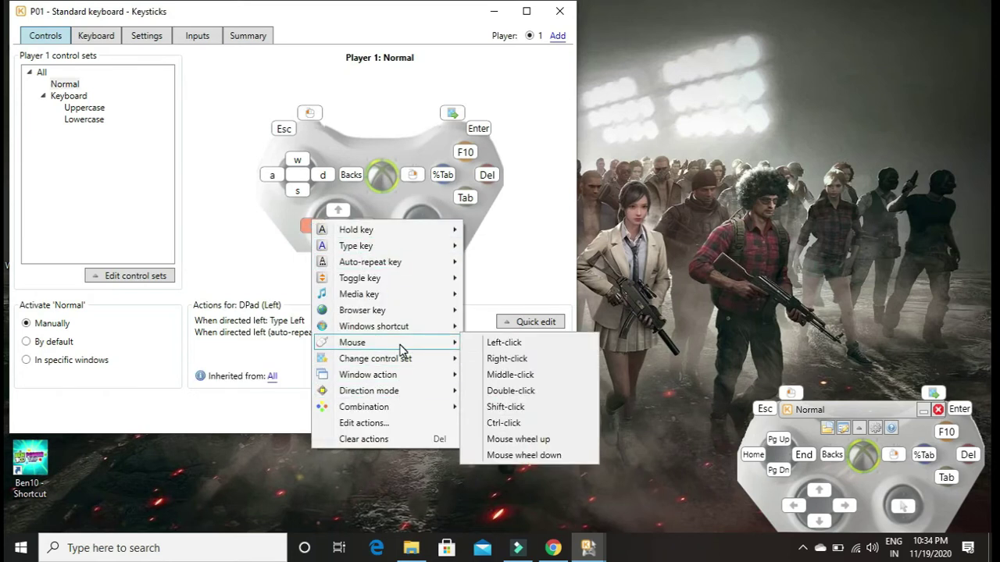
click(526, 440)
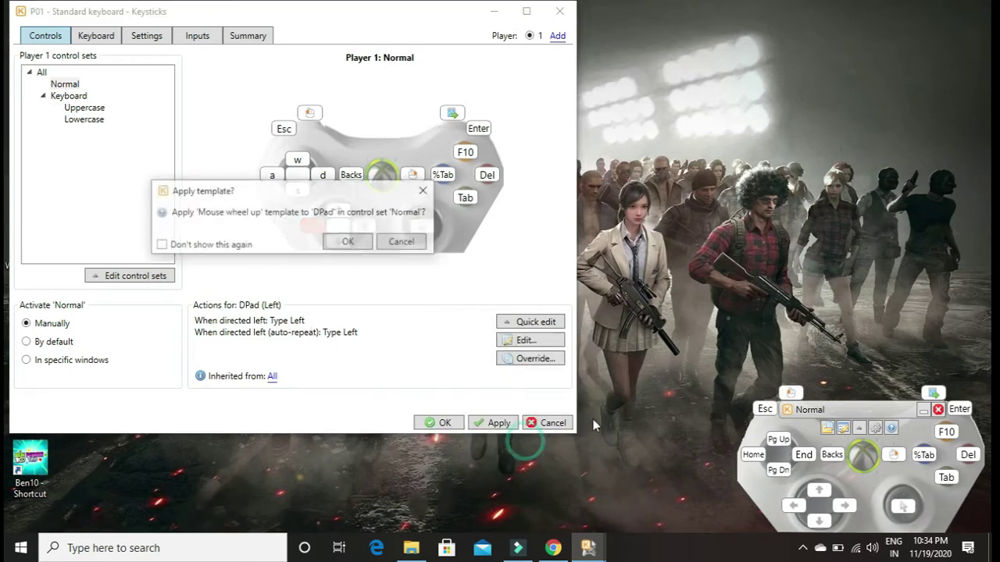
click(349, 243)
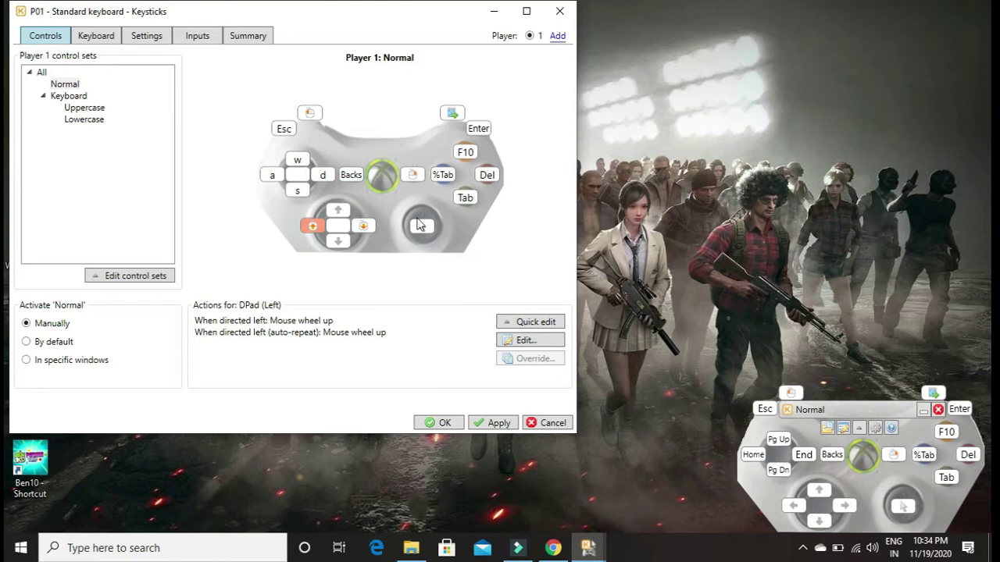
Assign typing the Escape key to the gamepad's Start button in the Normal control set
right_click(415, 175)
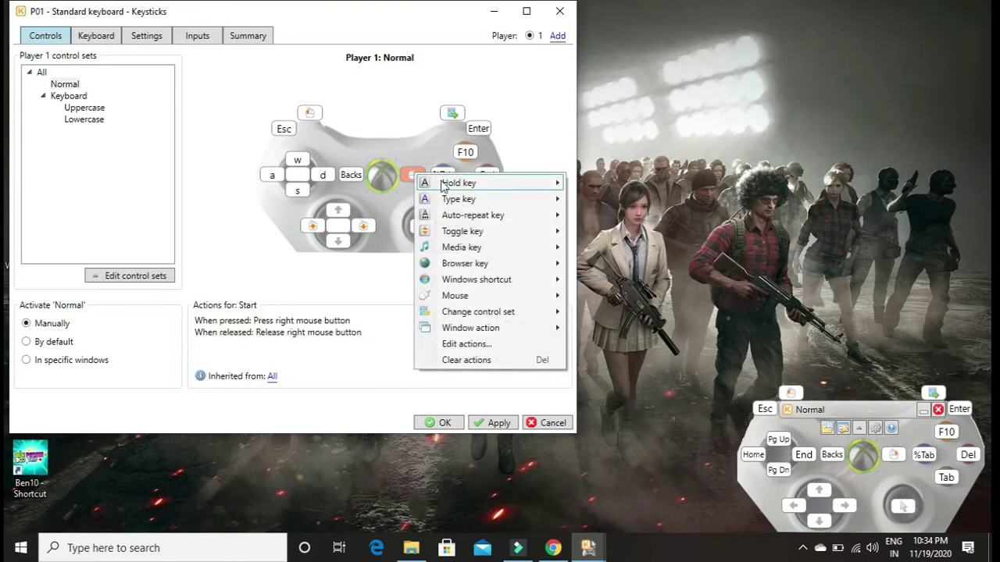
mouse_move(450, 187)
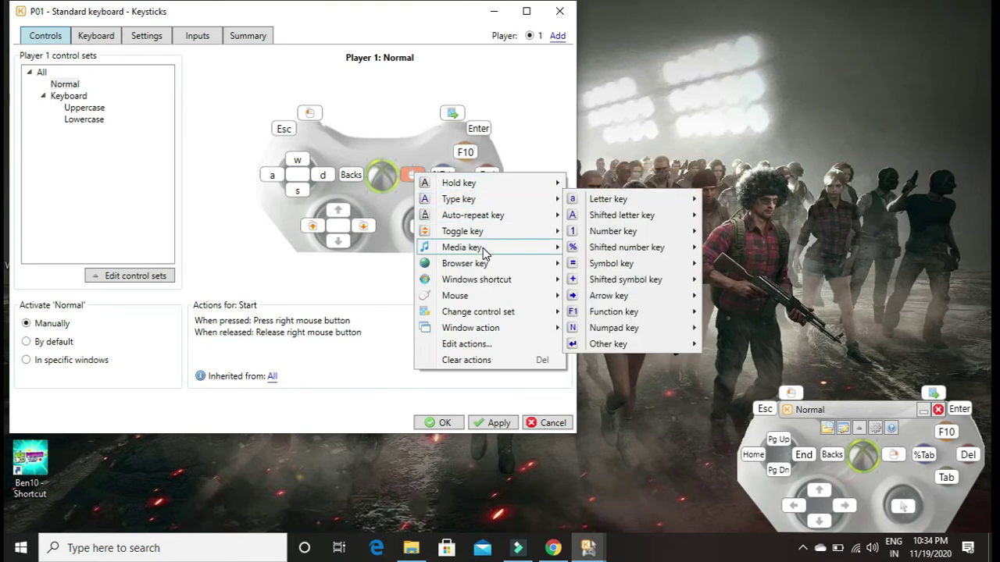
mouse_move(498, 200)
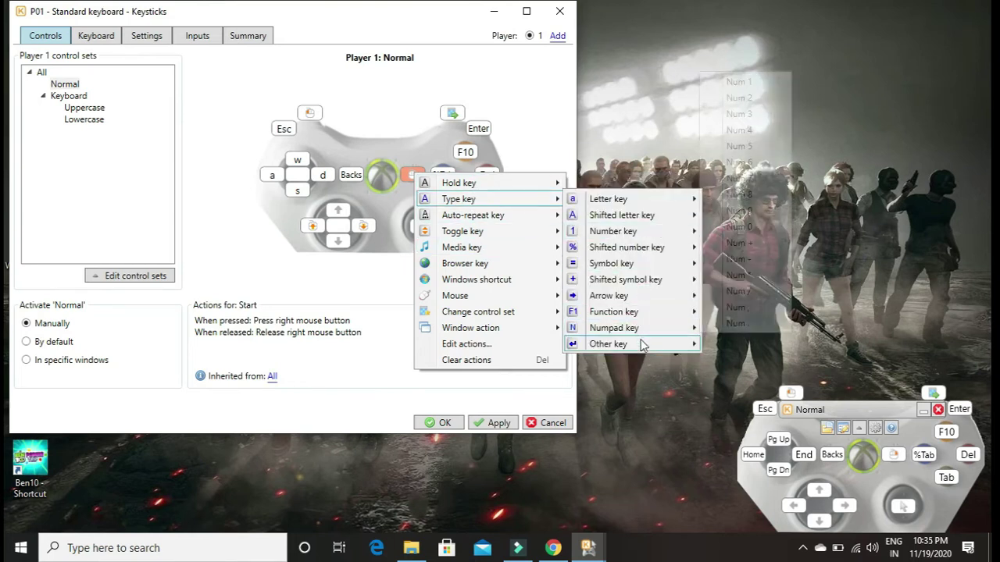
mouse_move(629, 343)
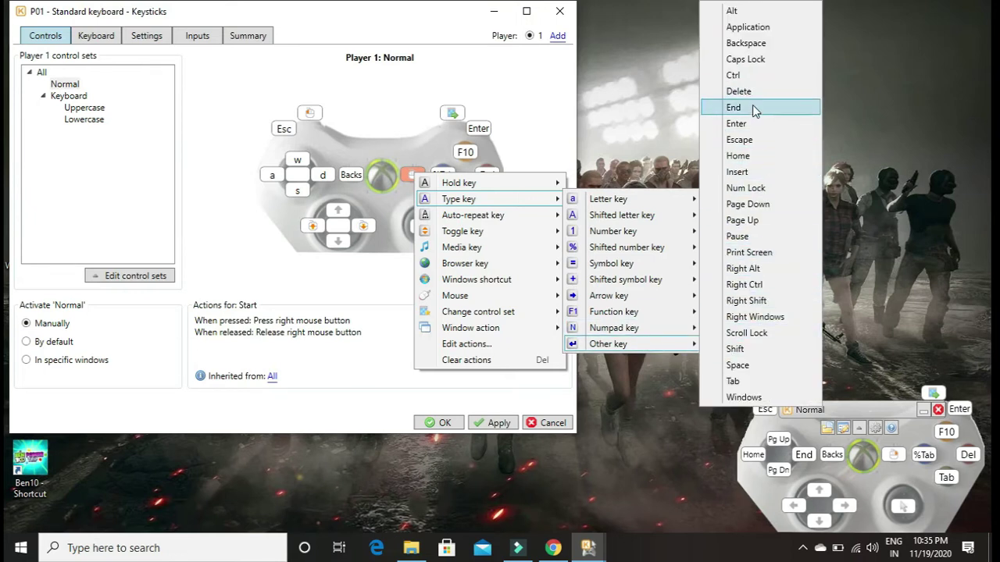
click(746, 139)
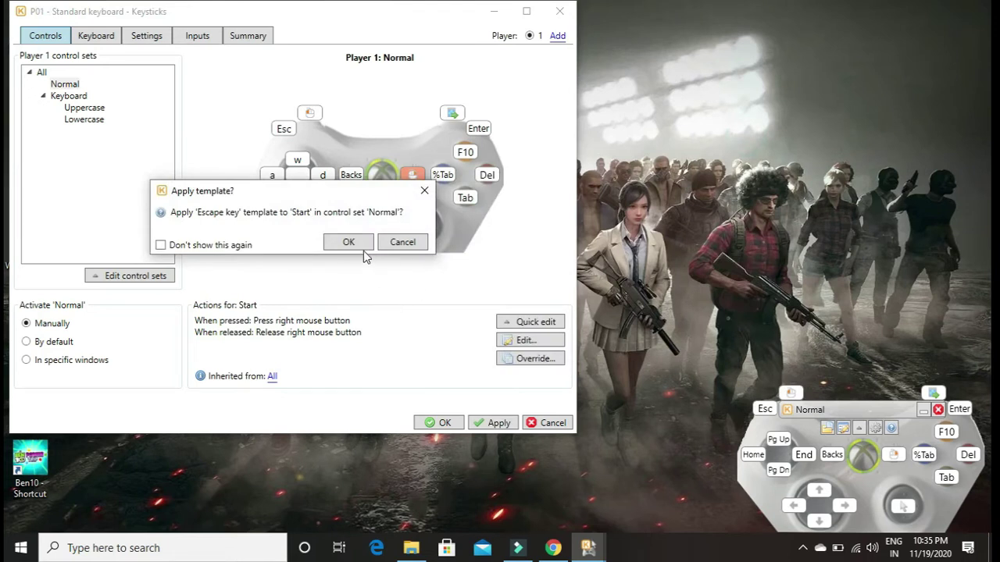
click(349, 242)
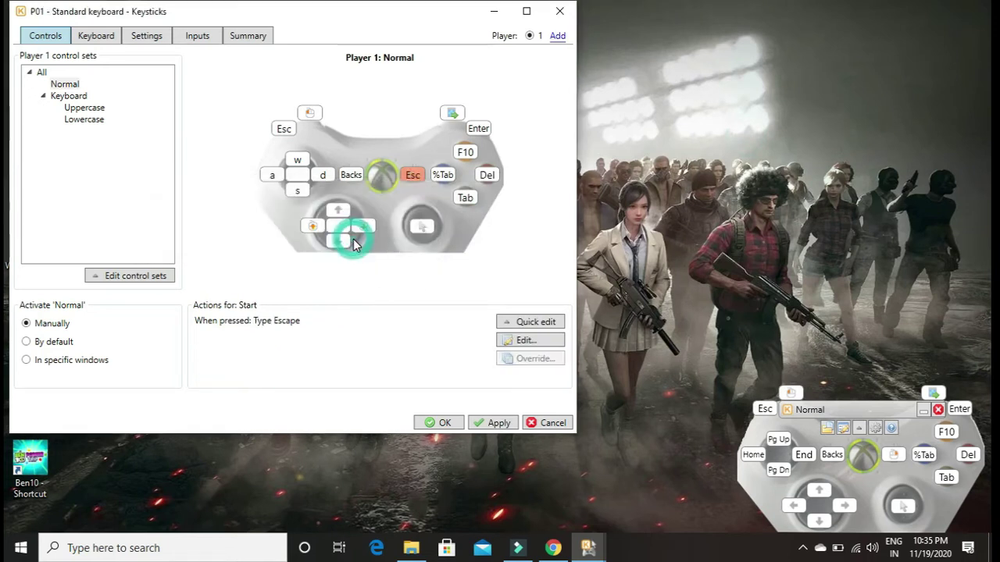
Assign typing the E key to the gamepad's X button
right_click(455, 176)
mouse_move(473, 183)
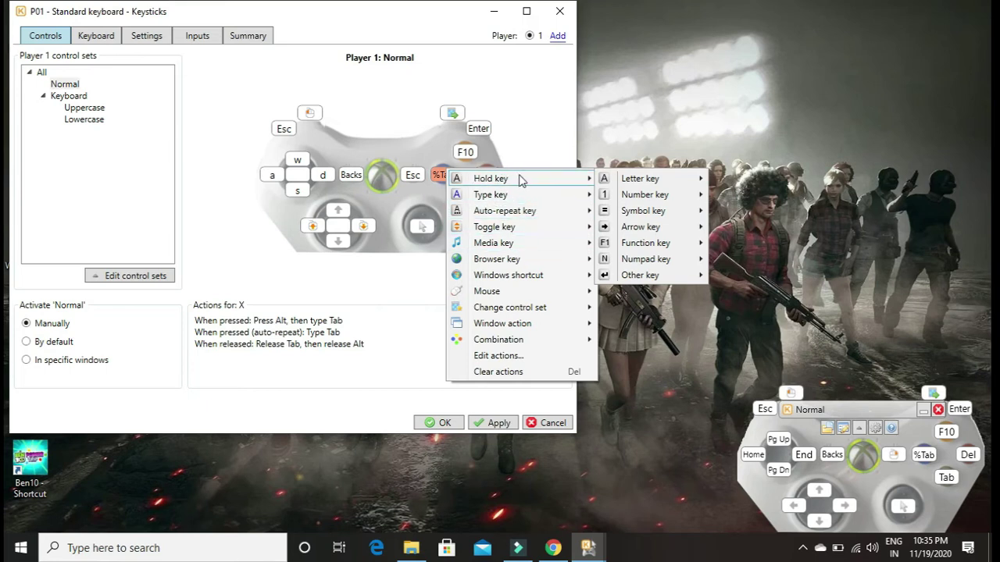
mouse_move(678, 199)
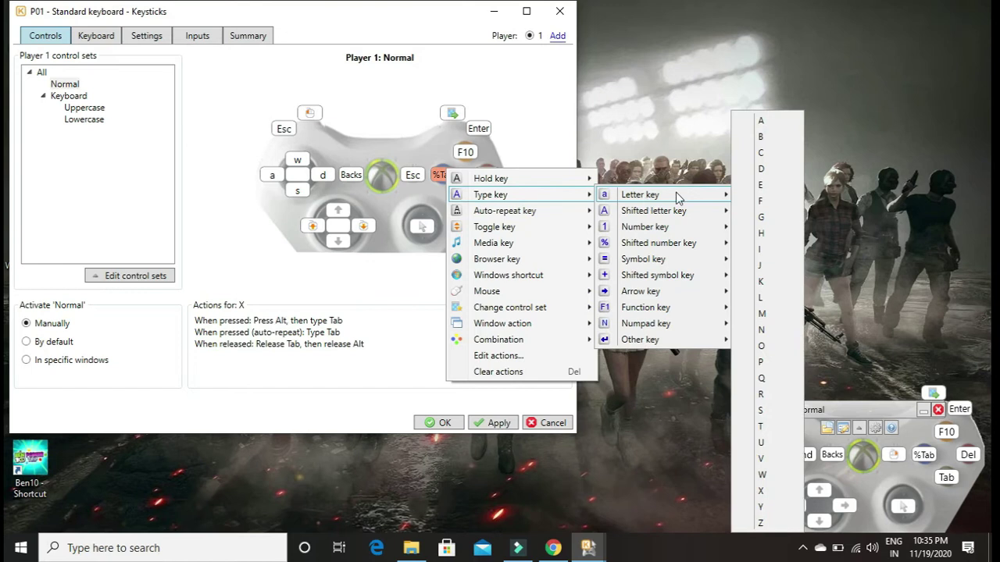
click(772, 185)
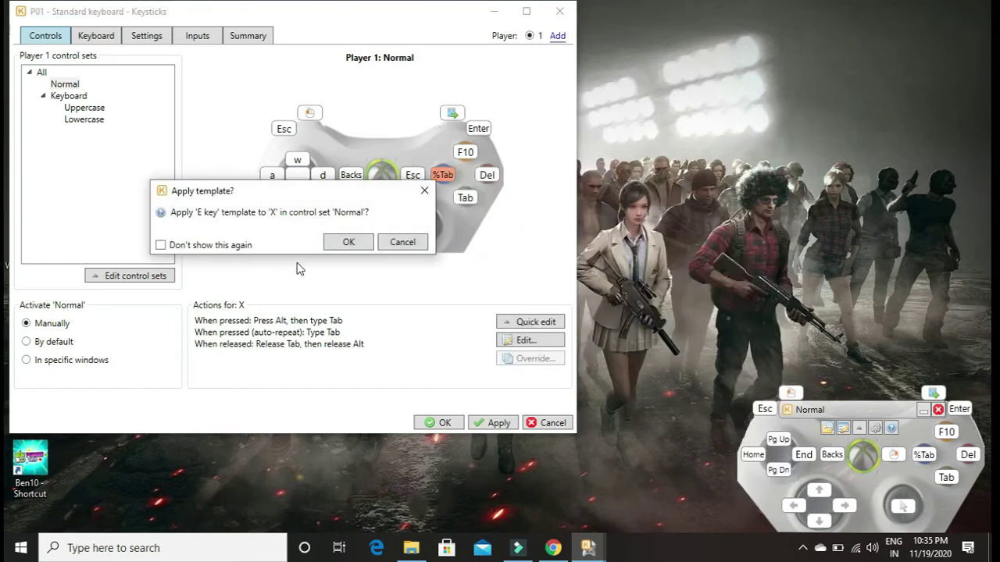
click(349, 244)
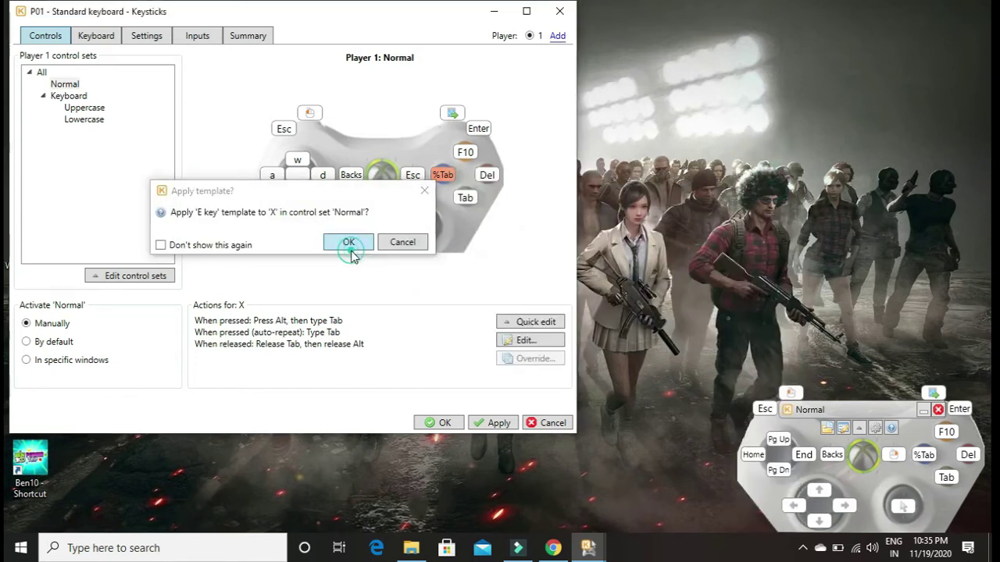
Assign holding the Shift key to the gamepad's B button
right_click(486, 177)
mouse_move(528, 195)
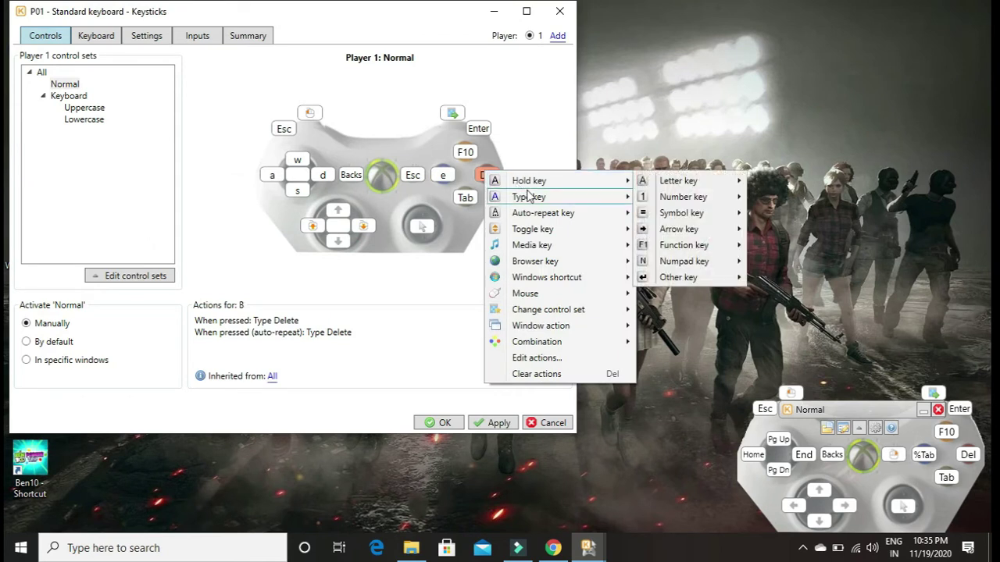
mouse_move(537, 215)
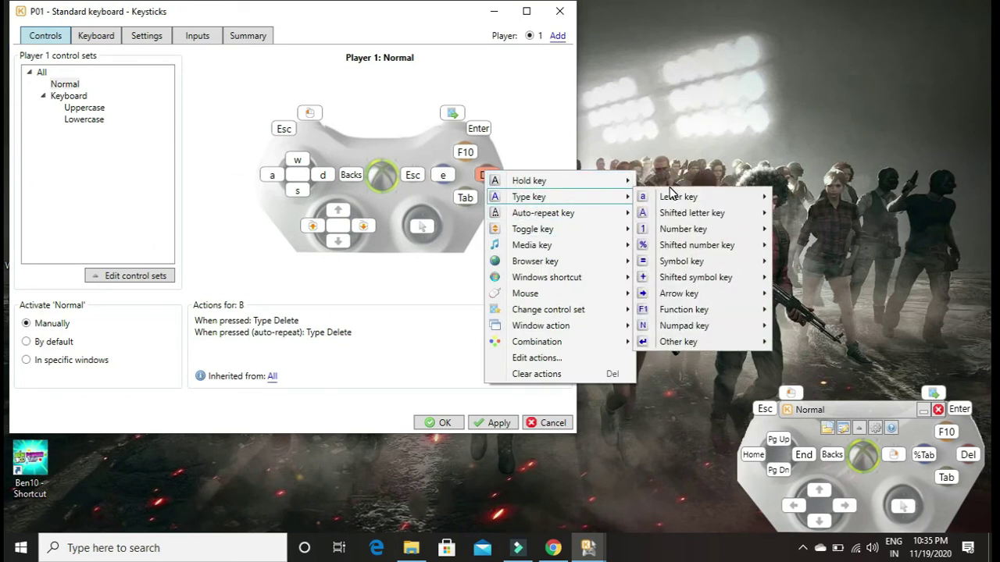
mouse_move(622, 187)
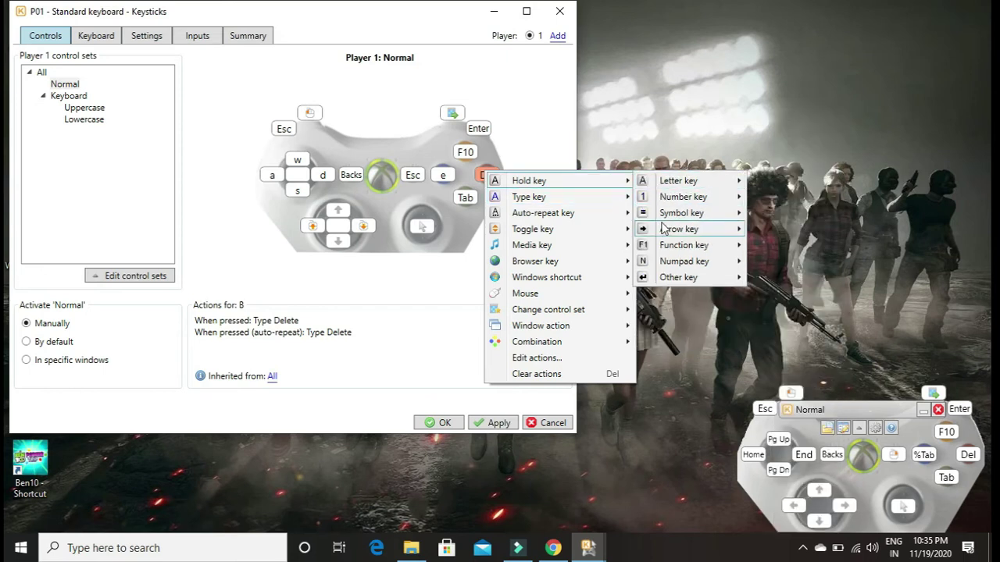
mouse_move(669, 277)
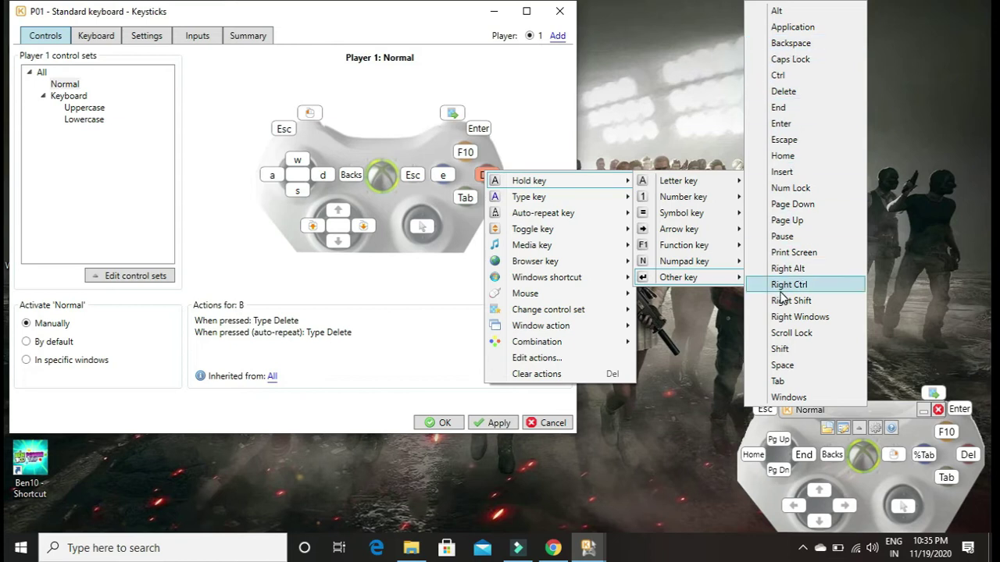
click(784, 349)
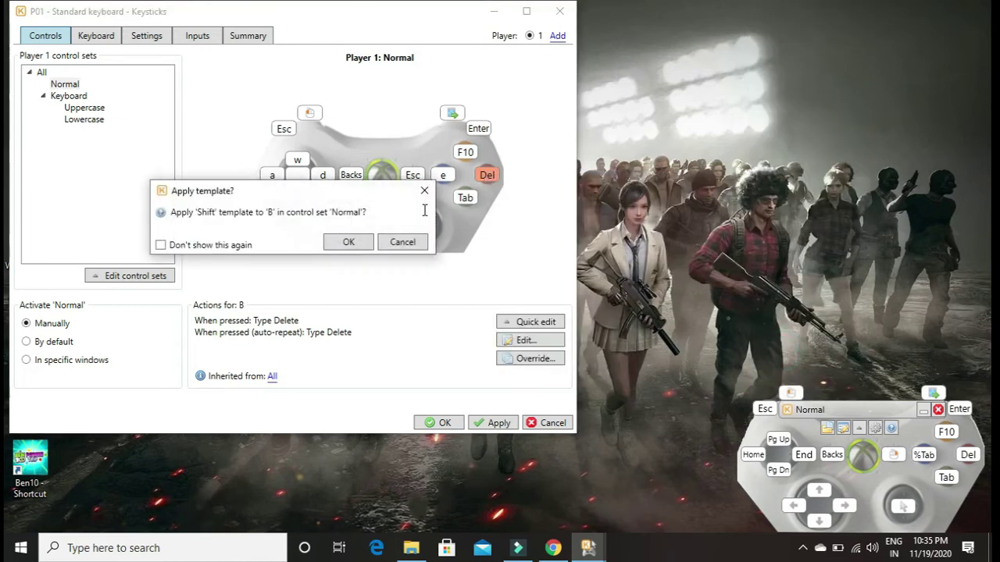
click(341, 243)
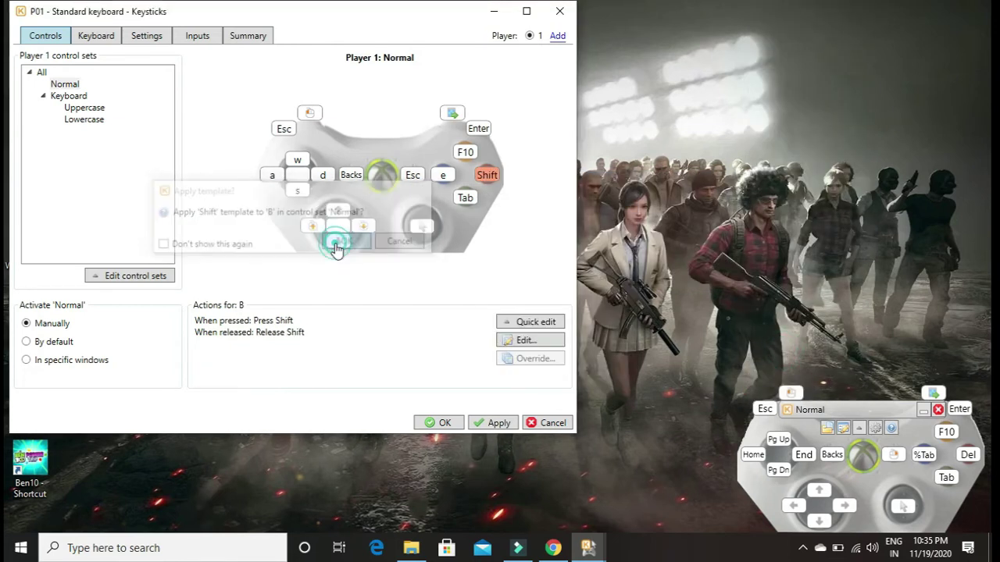
Assign typing the F5 function key to the gamepad's Y button
click(463, 152)
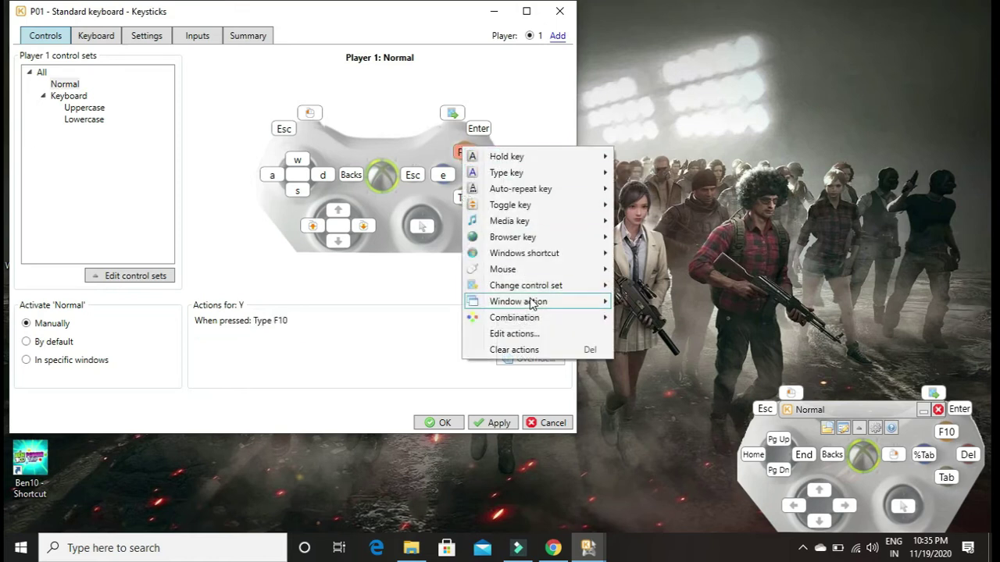
mouse_move(551, 173)
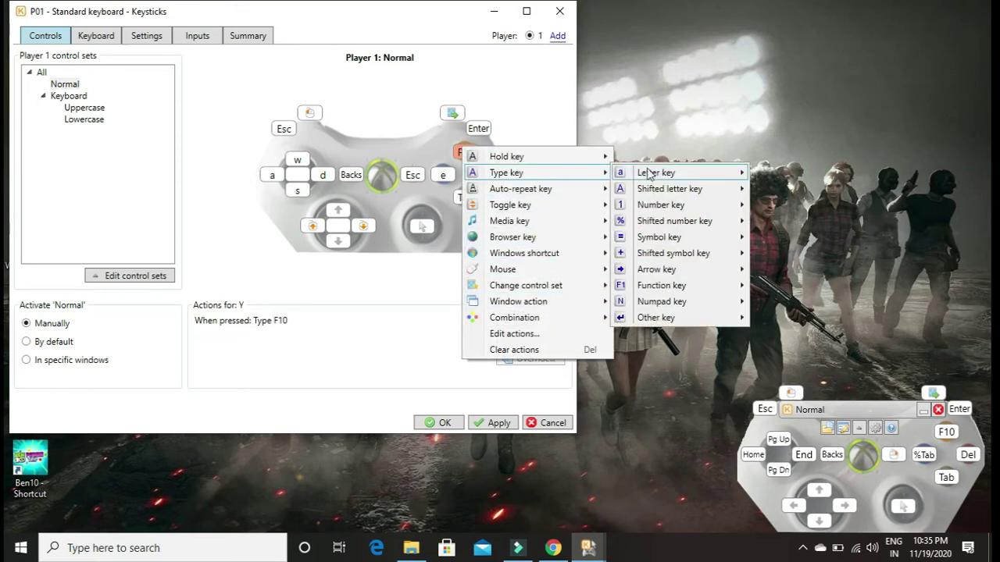
mouse_move(677, 293)
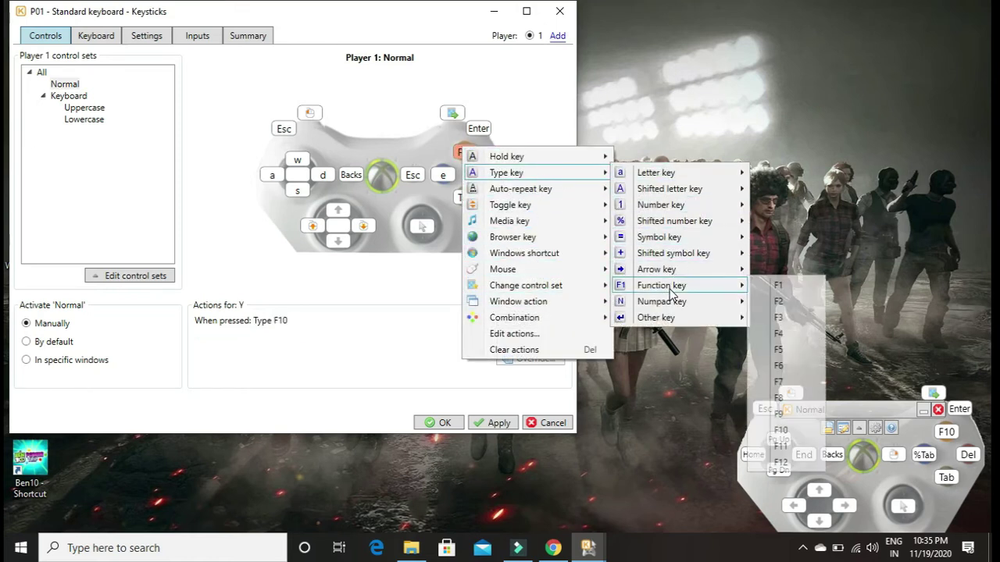
click(778, 352)
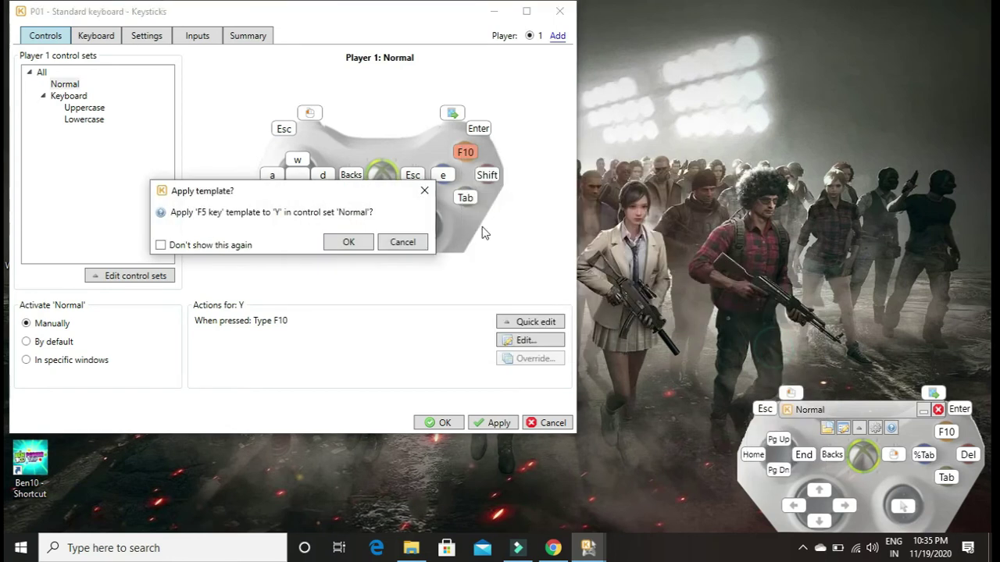
click(348, 243)
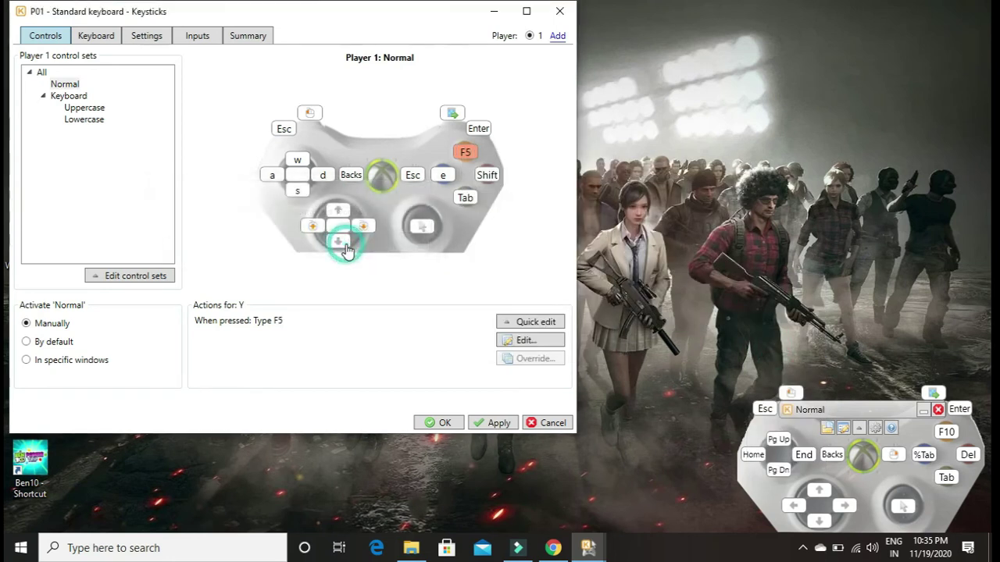
Assign holding the Space key to the gamepad's A button and stop the template confirmation from being shown again
click(467, 198)
mouse_move(493, 203)
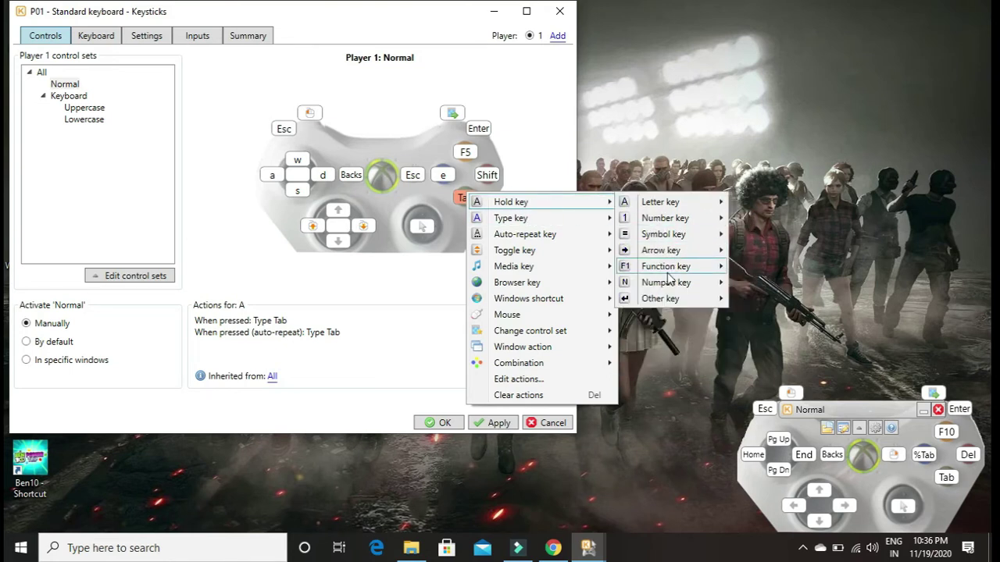
mouse_move(660, 301)
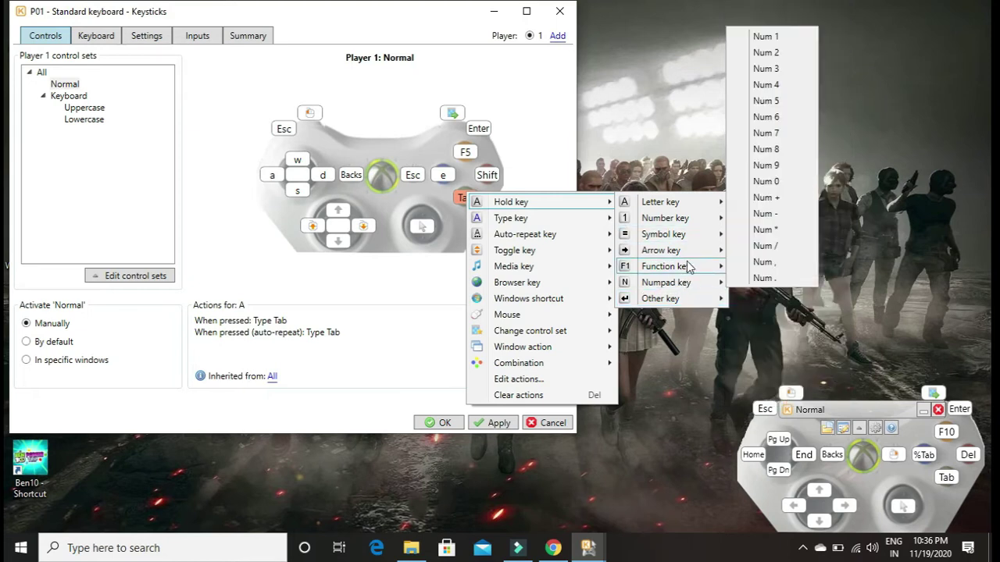
mouse_move(690, 266)
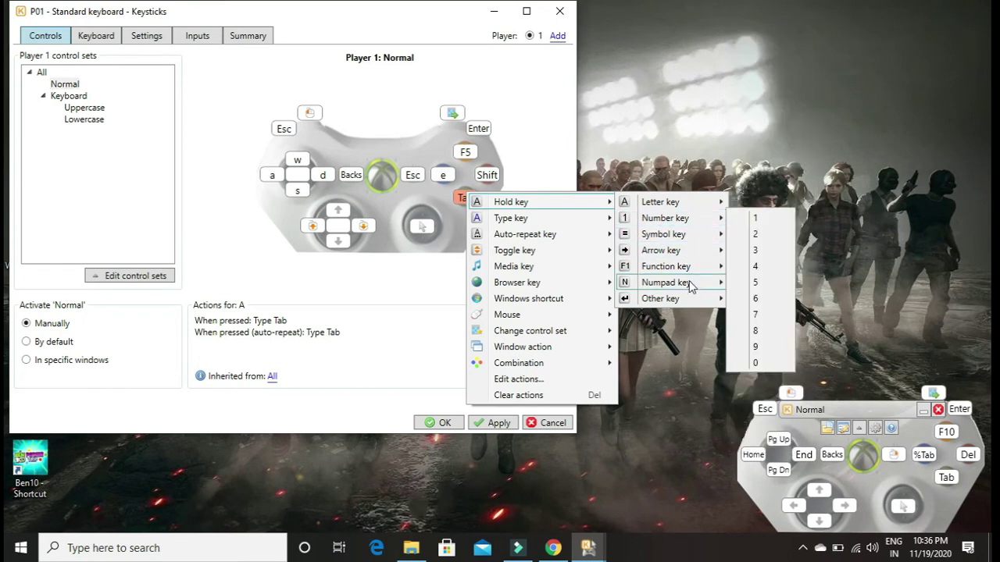
mouse_move(691, 298)
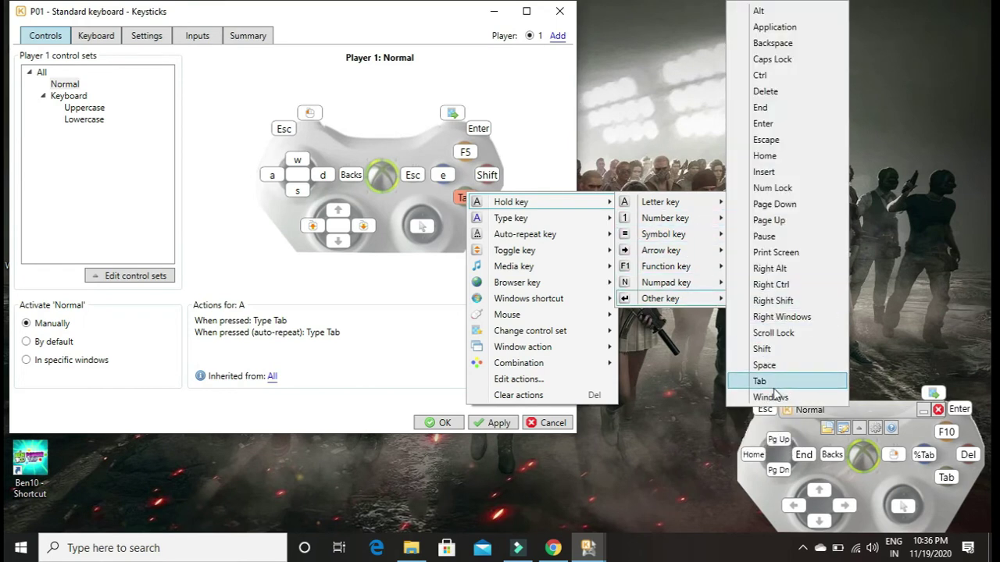
click(769, 364)
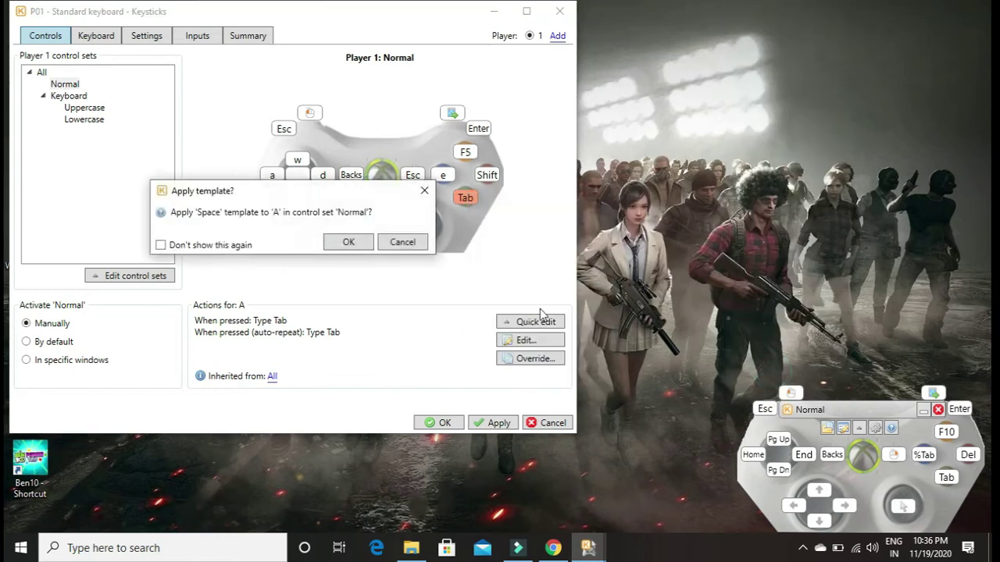
click(160, 245)
click(346, 243)
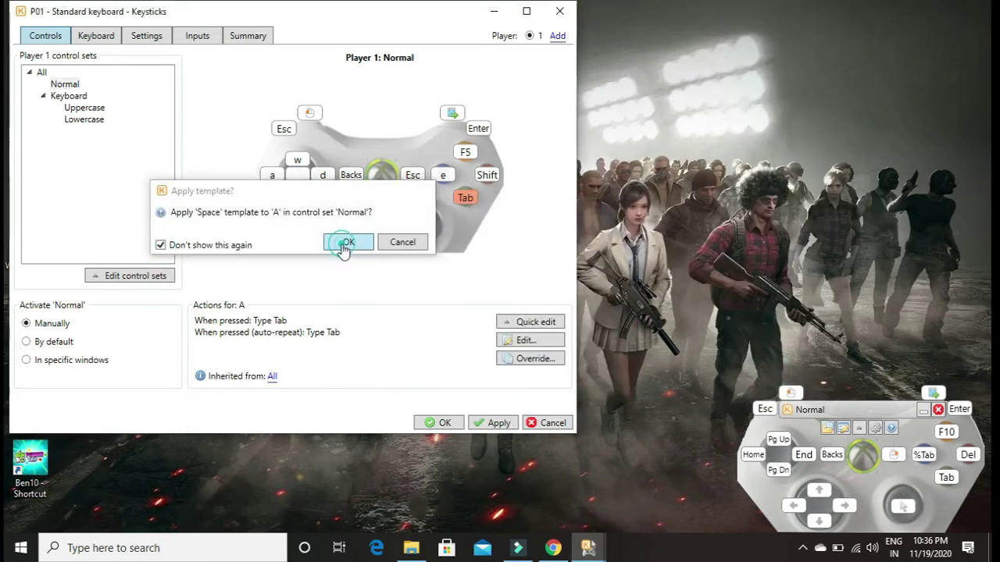
Assign holding the Ctrl key to the gamepad's right shoulder button
right_click(482, 130)
mouse_move(509, 136)
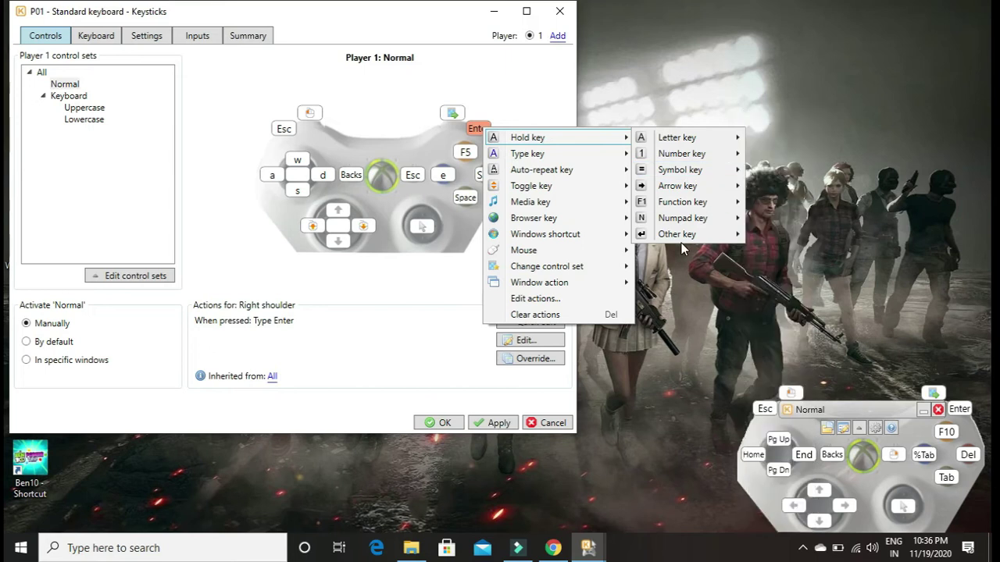
mouse_move(680, 234)
click(798, 200)
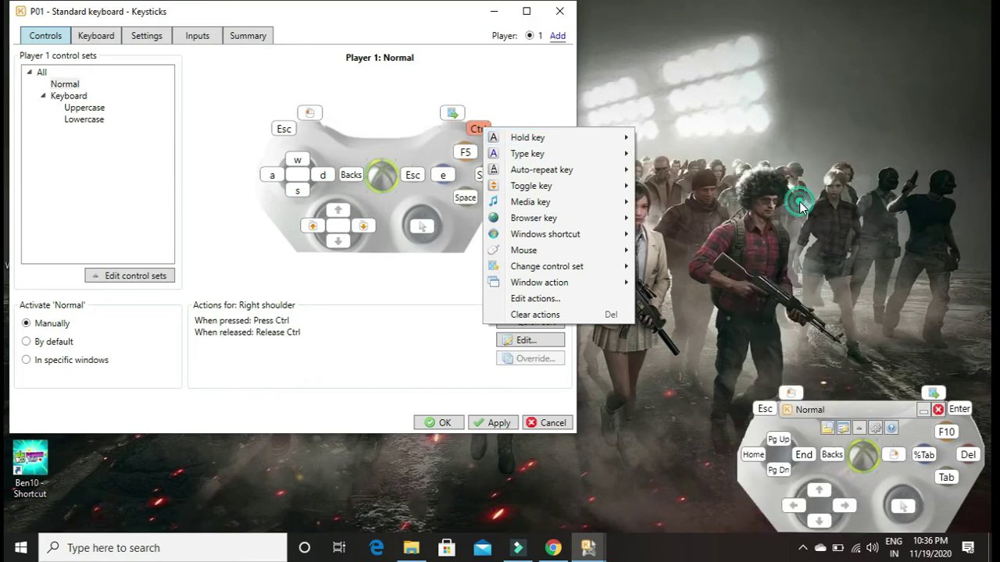
Assign typing the Q letter key to the gamepad's left shoulder button
click(279, 131)
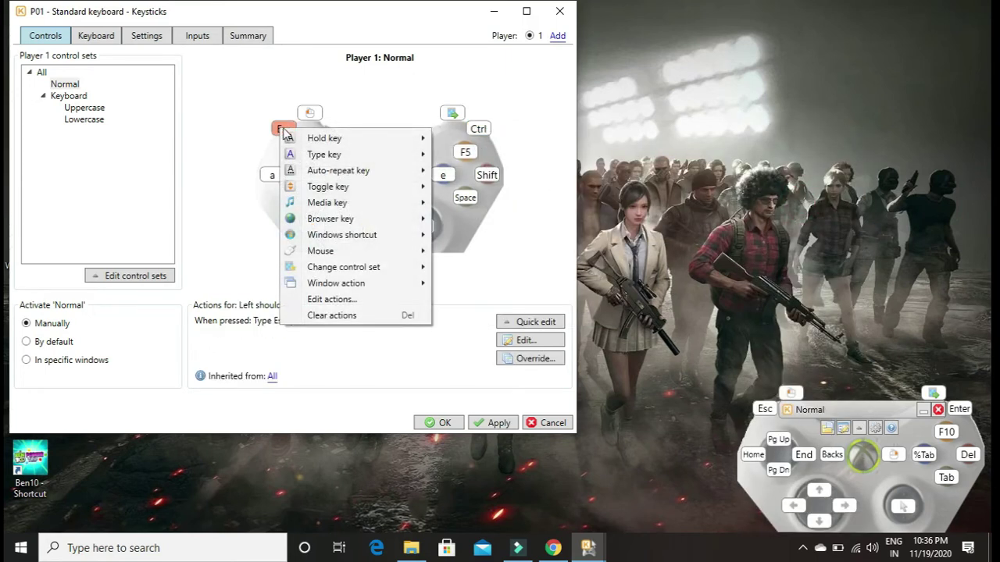
mouse_move(327, 146)
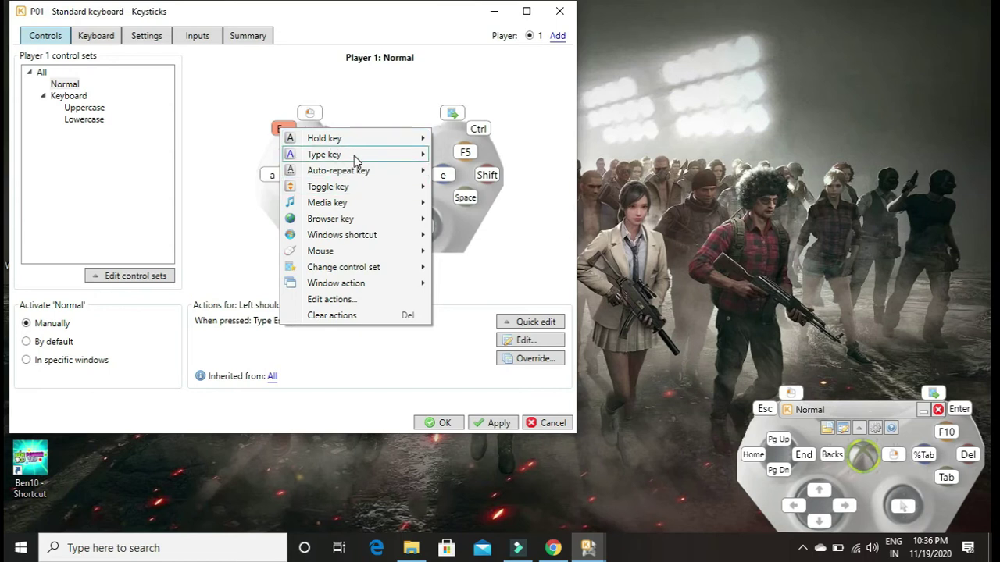
mouse_move(356, 155)
mouse_move(460, 160)
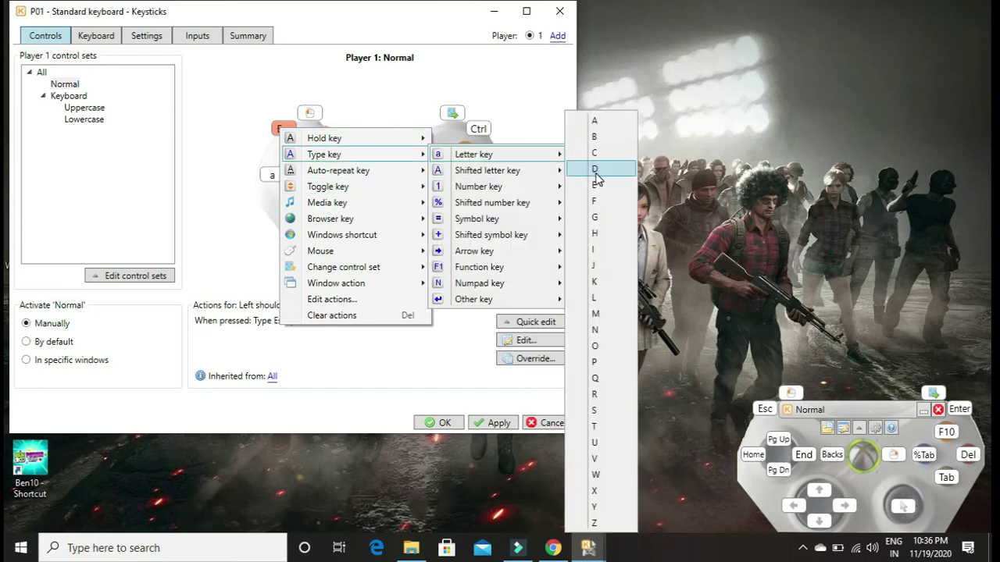
click(609, 380)
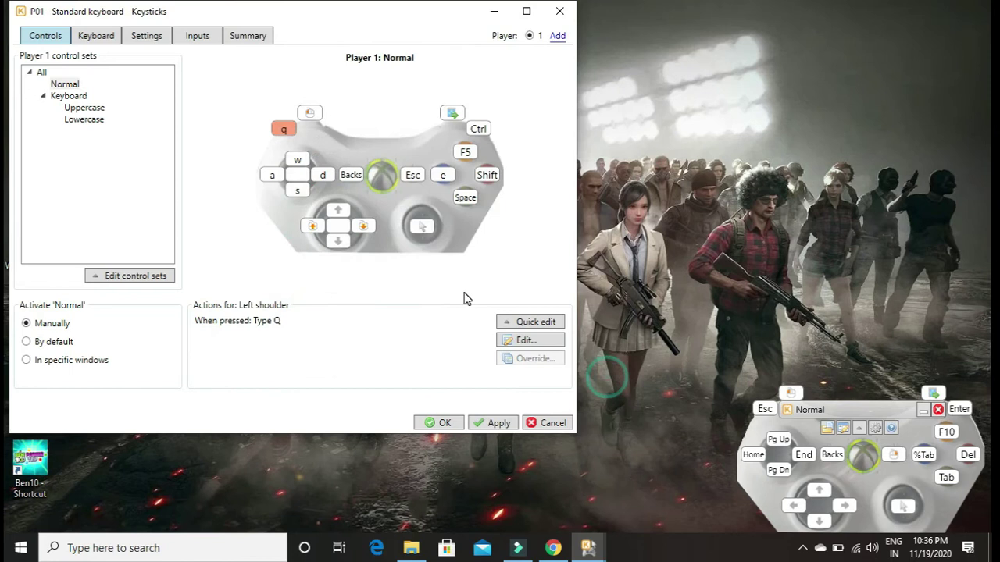
Assign the mouse left-click action to the gamepad's right trigger
right_click(449, 115)
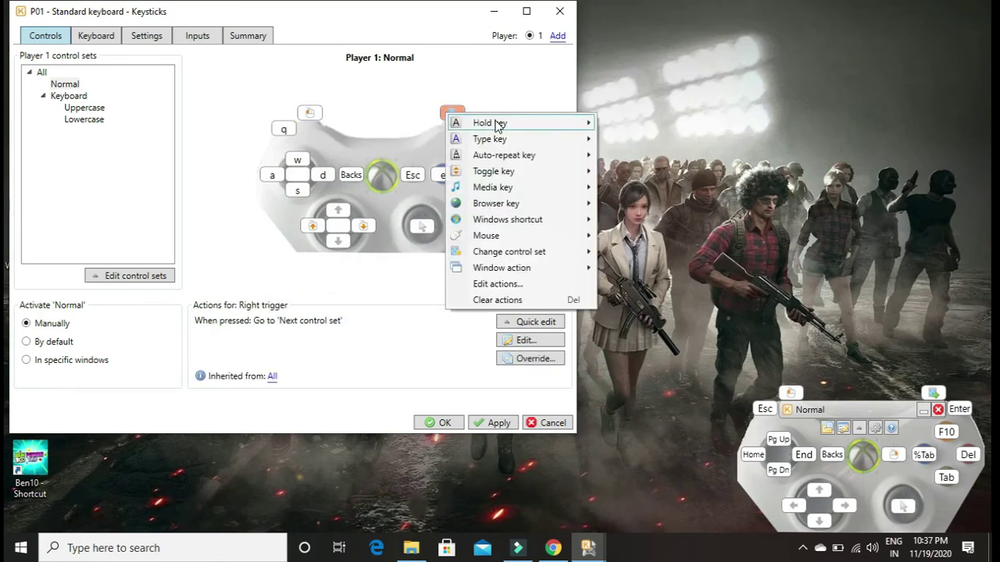
mouse_move(503, 235)
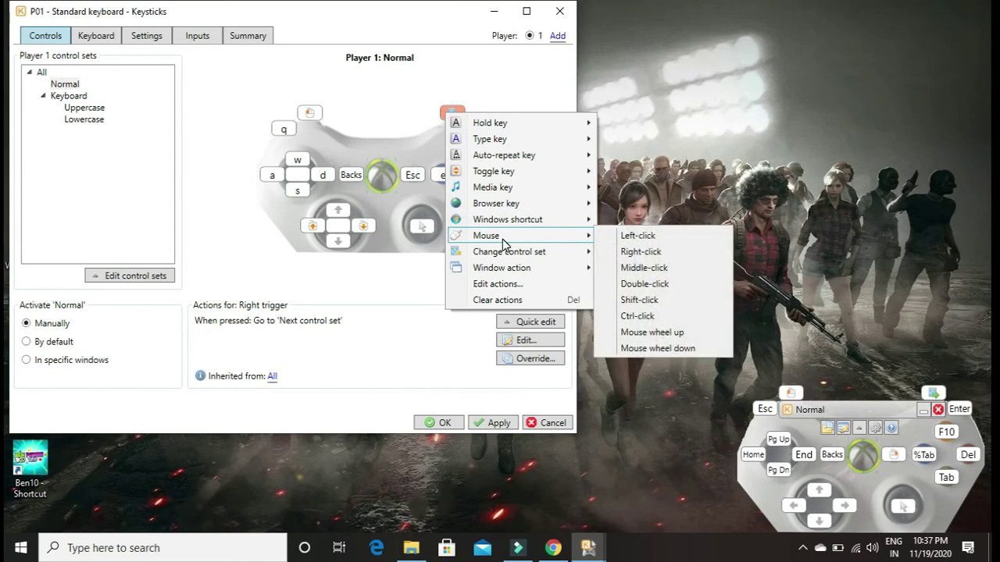
click(650, 236)
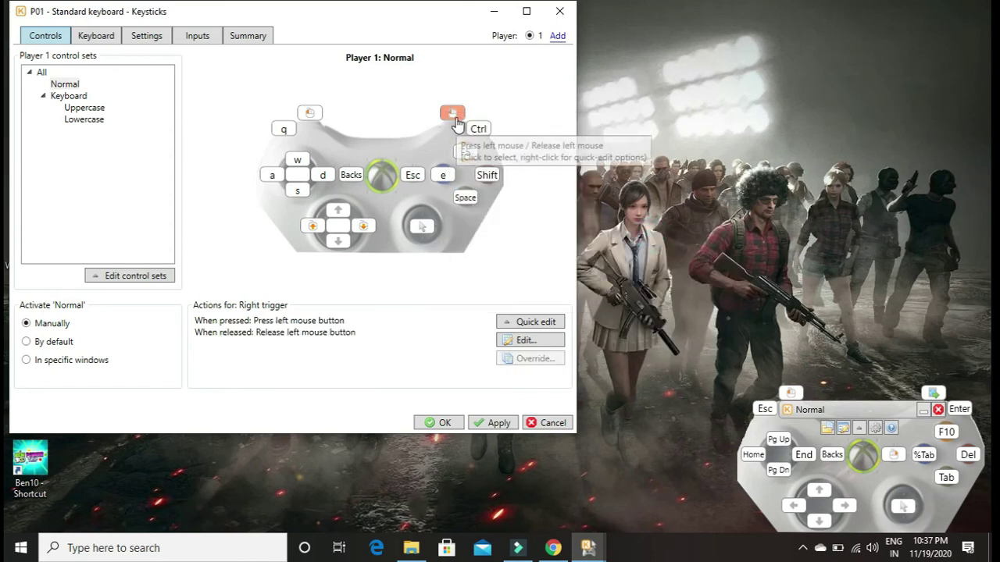
Assign the mouse right-click action to the gamepad's right trigger
right_click(456, 120)
mouse_move(532, 133)
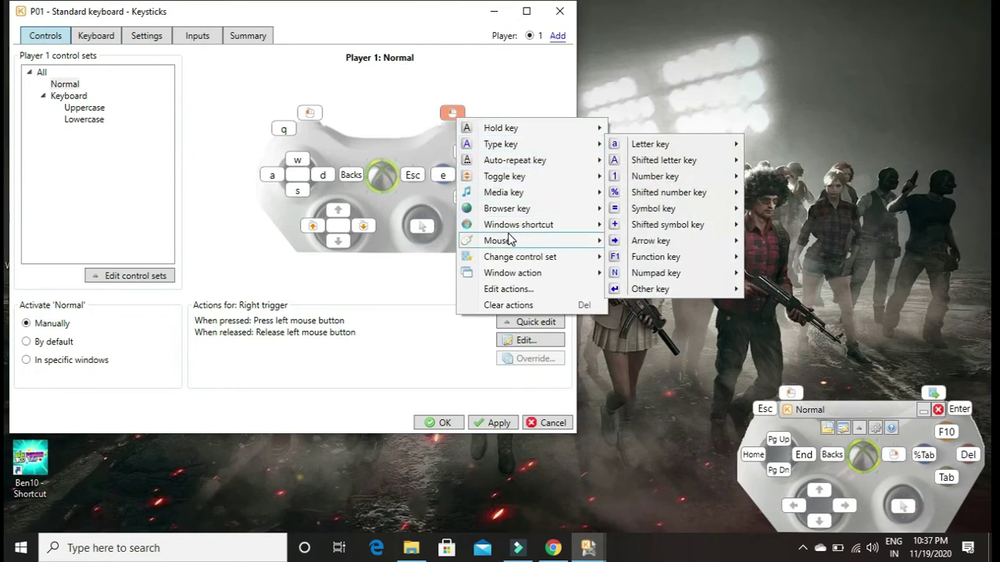
mouse_move(512, 241)
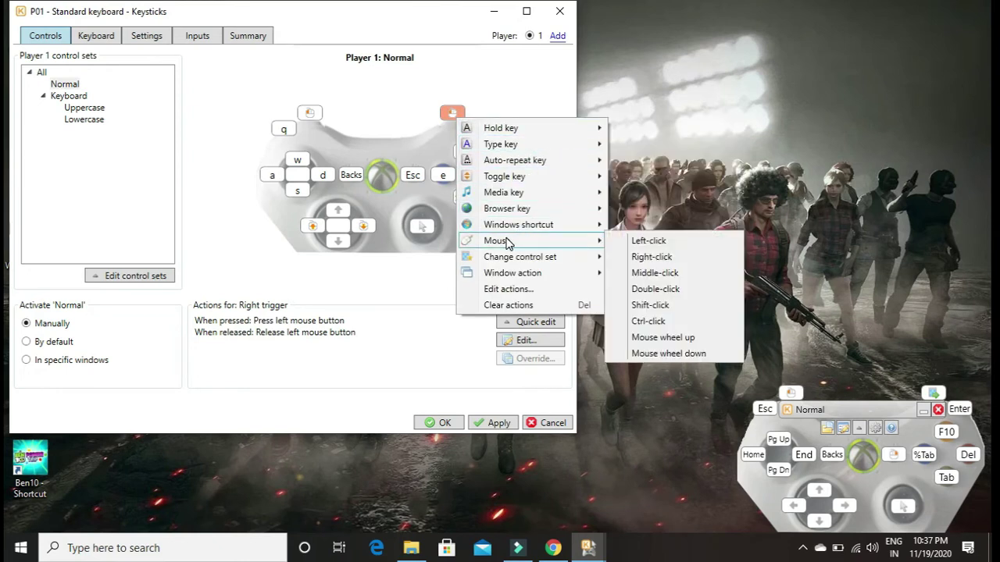
click(663, 259)
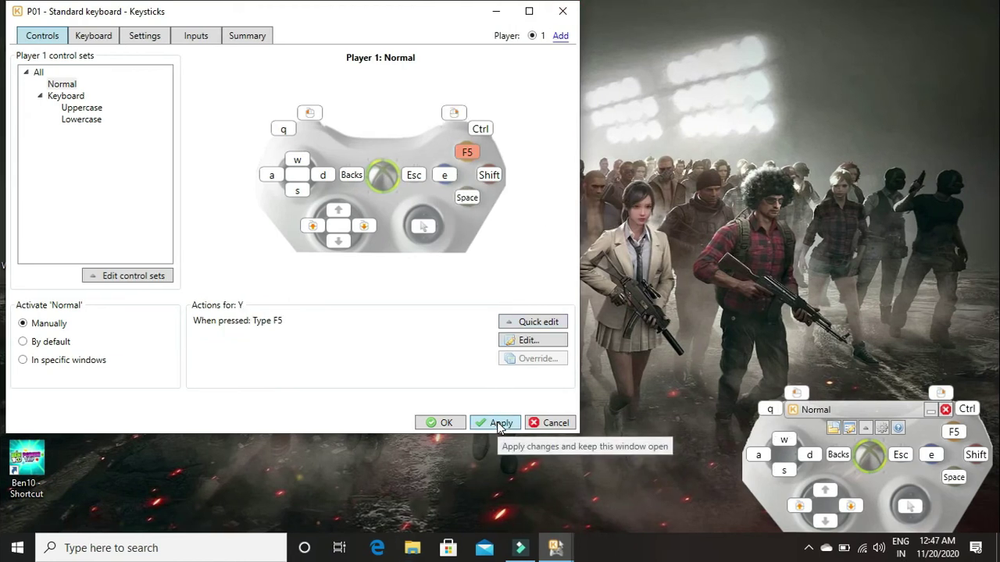
Apply the profile changes and close the on-screen controller overlay
click(498, 425)
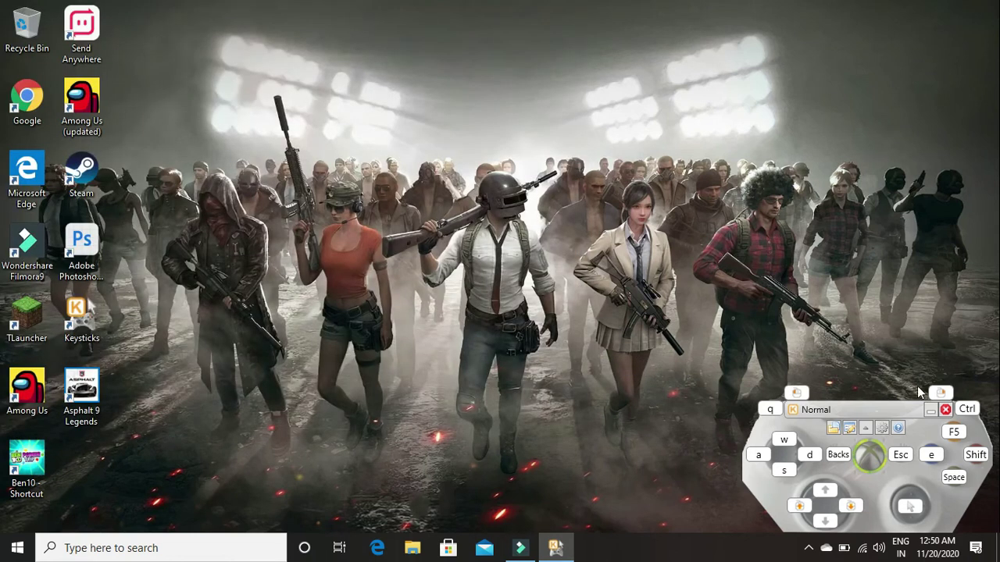
click(946, 410)
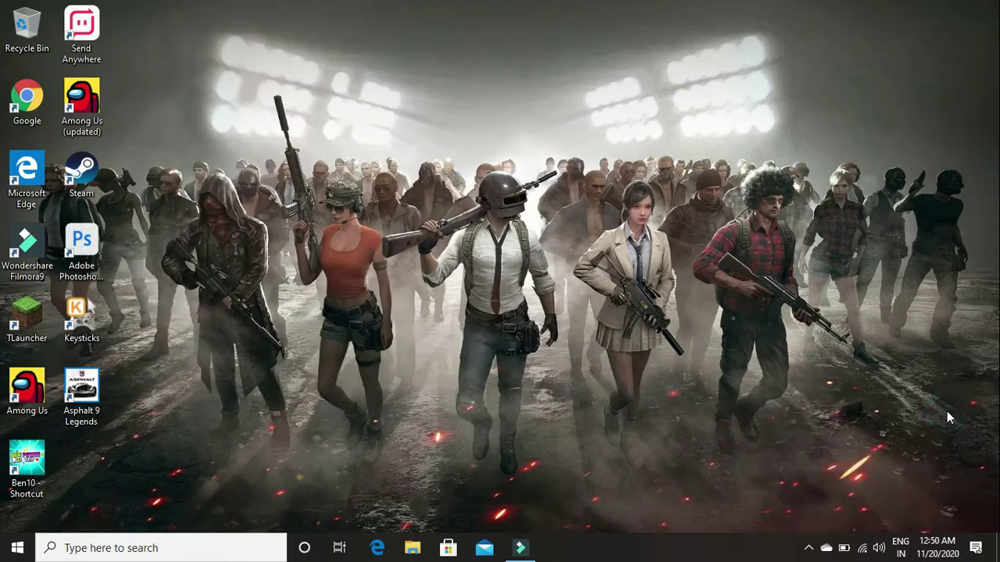
Try to save the current profile under the existing name P01 - Standard keyboard in the Profiles folder
click(809, 548)
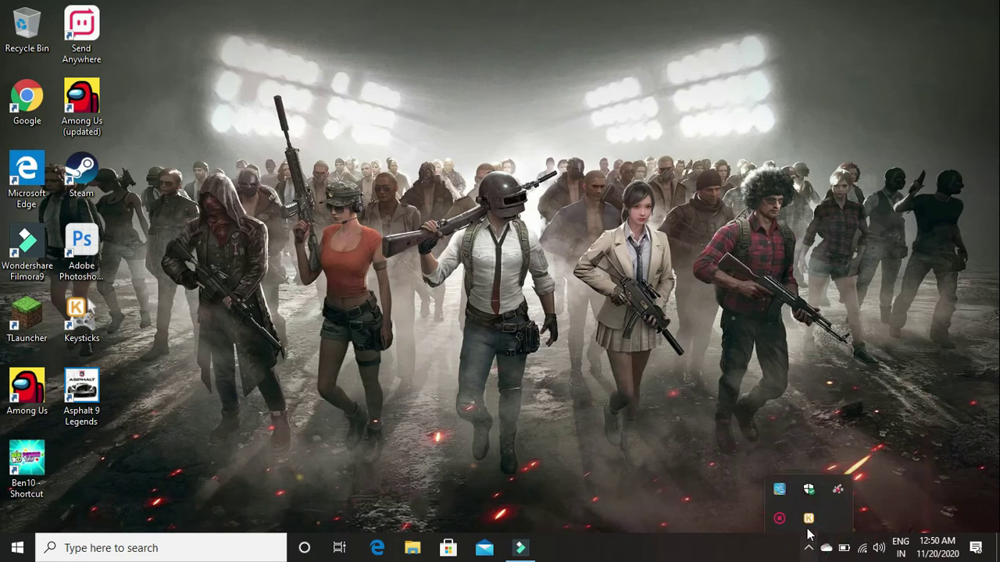
right_click(808, 520)
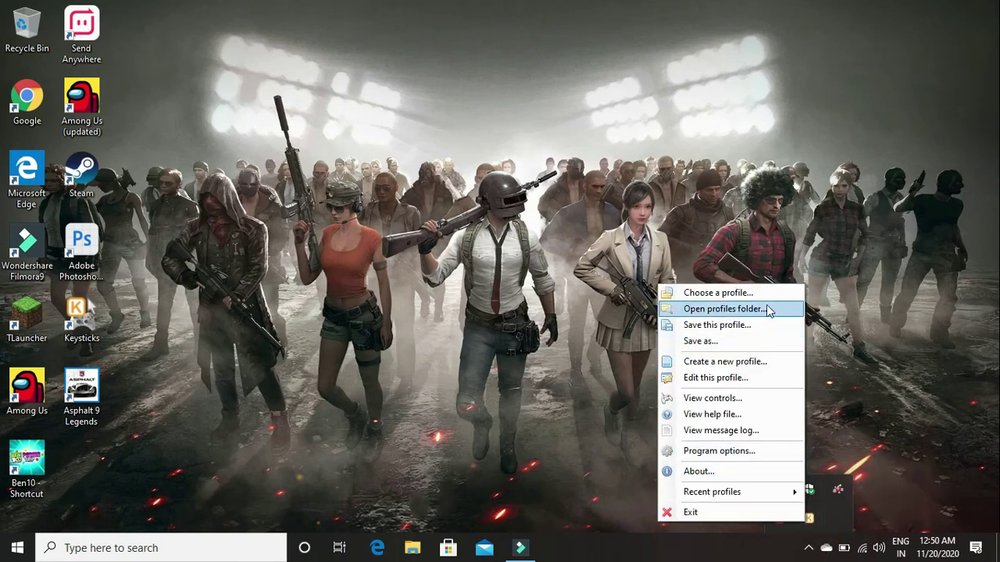
click(717, 326)
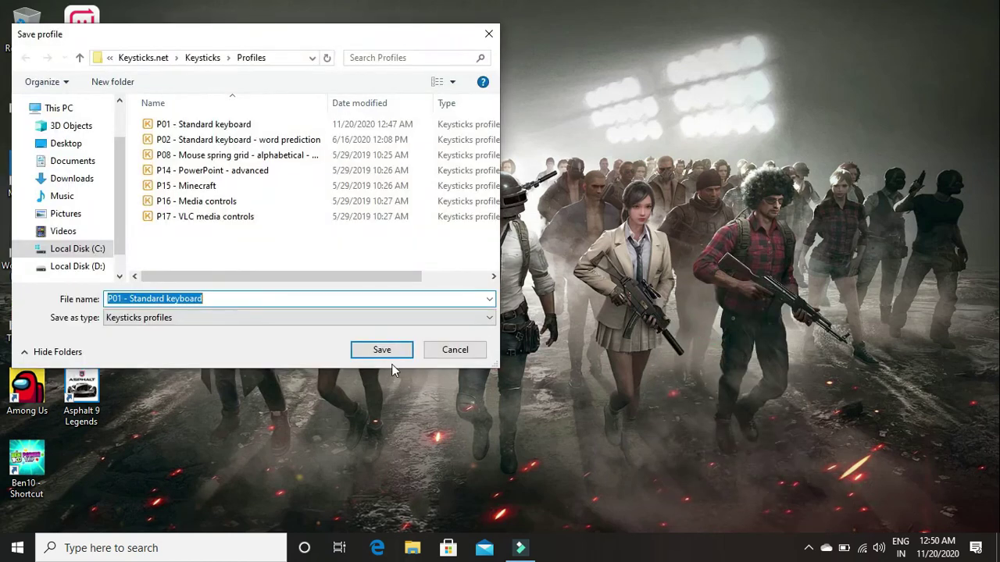
click(393, 357)
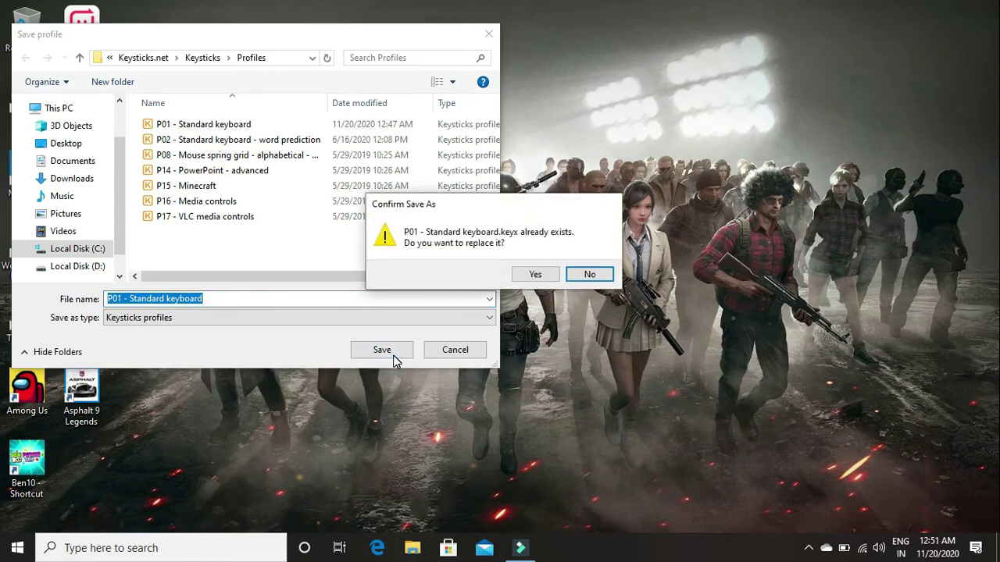
click(589, 277)
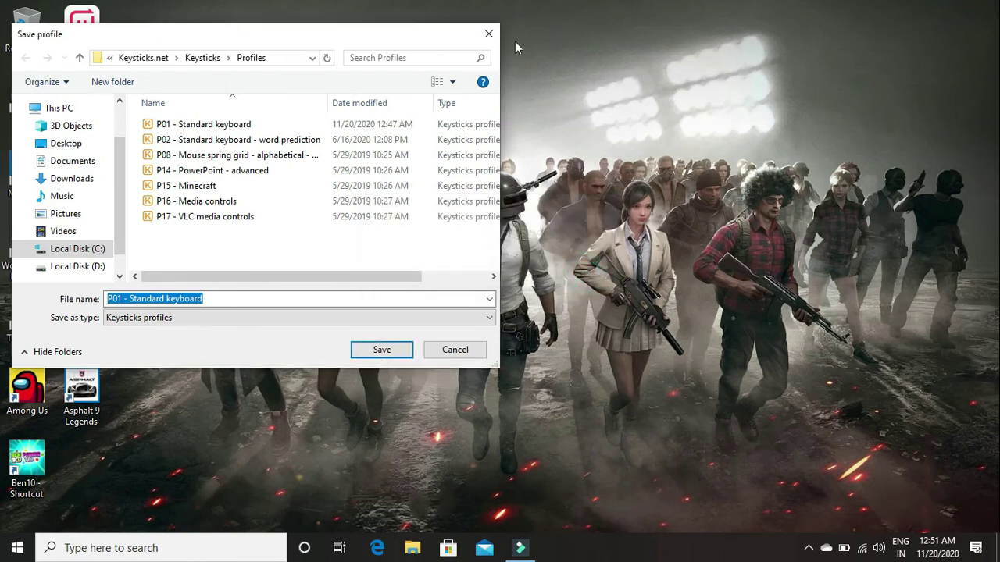
click(488, 34)
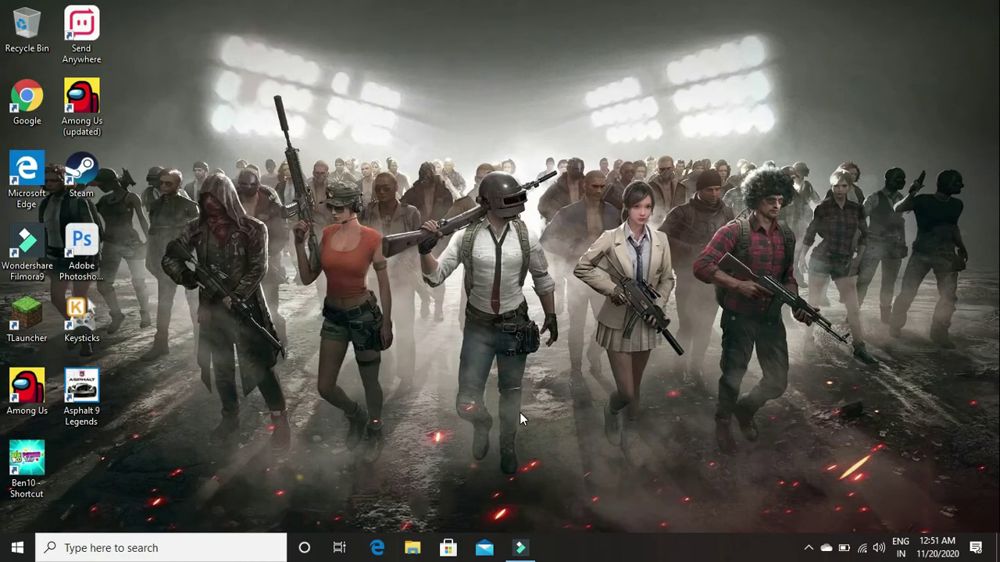